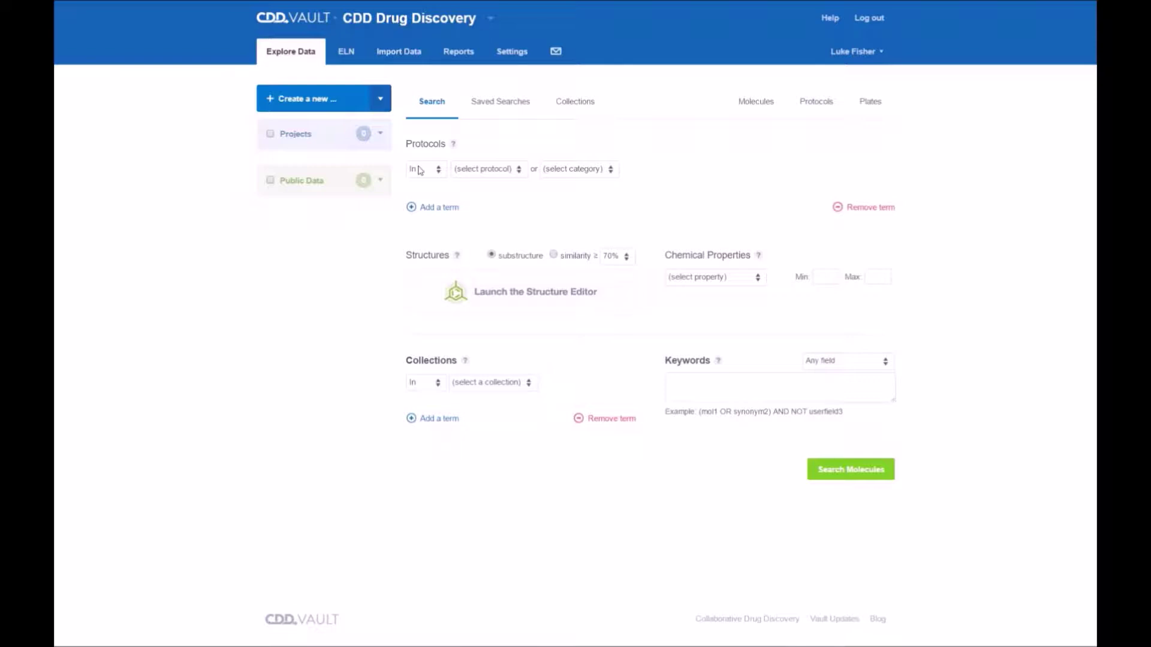
Step: Limit the molecule search to the public data set GPCR: PDSP Ki Database
{"action": "left_click", "coordinate": [304, 55]}
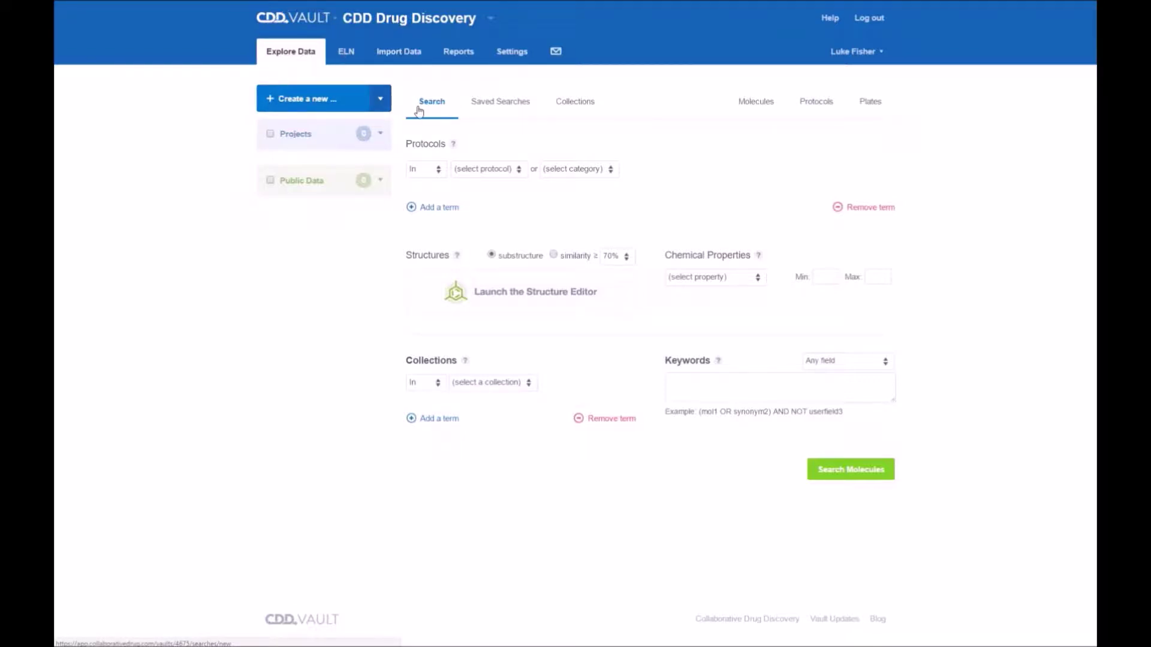
{"action": "left_click", "coordinate": [438, 106]}
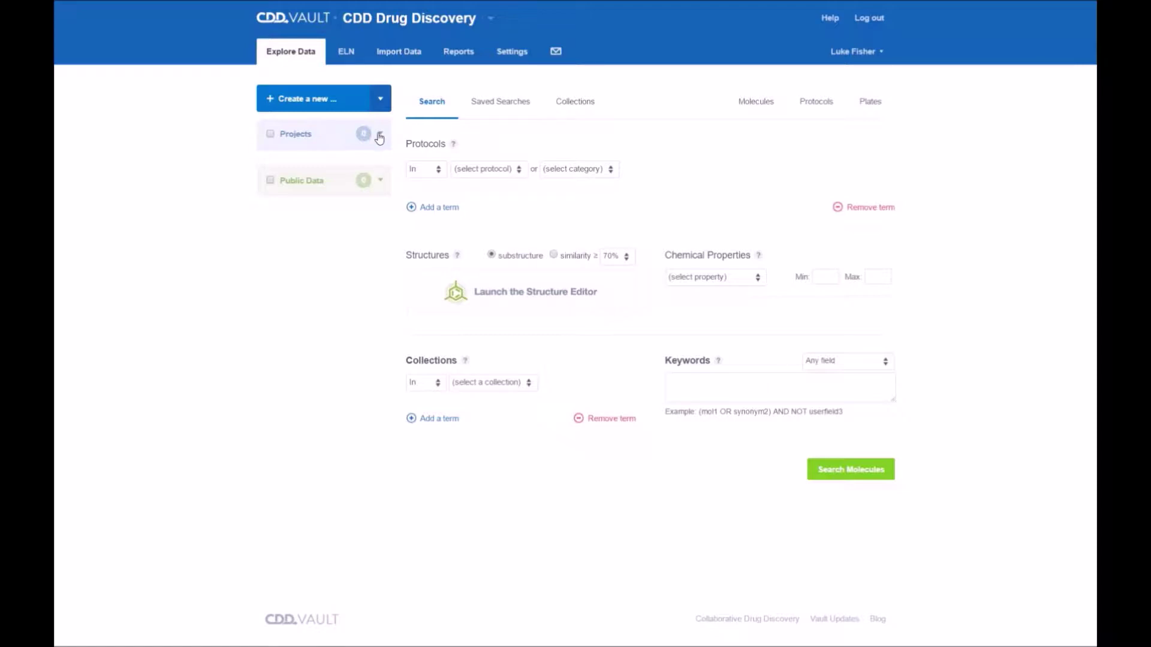
{"action": "left_click", "coordinate": [380, 182]}
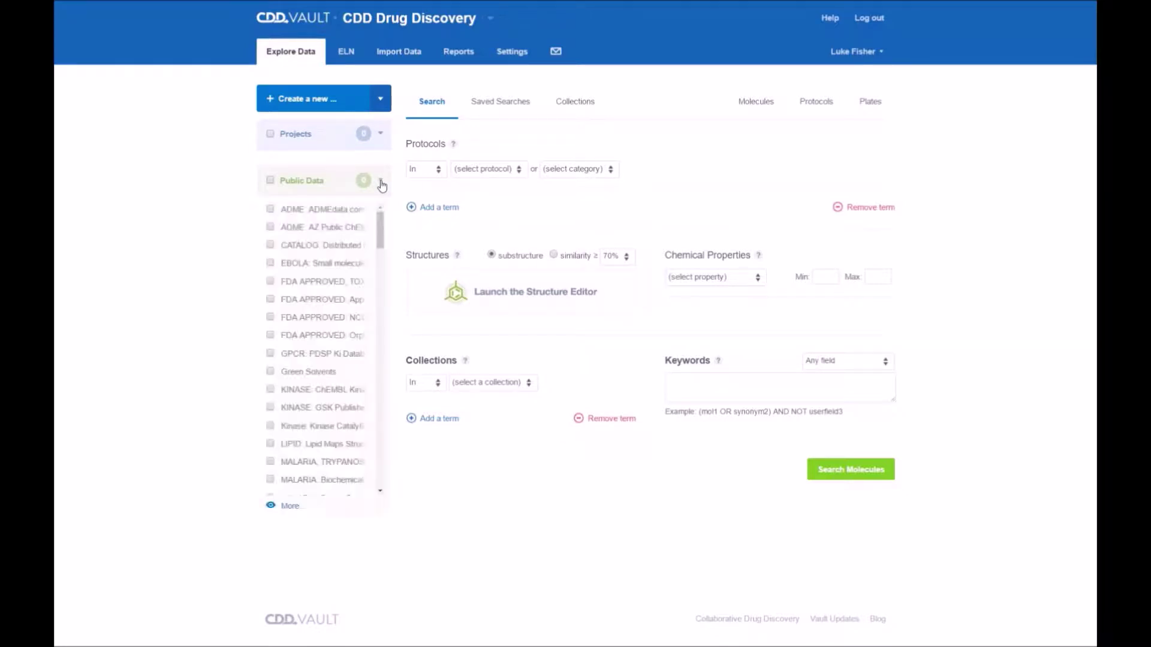
{"action": "left_click", "coordinate": [270, 355]}
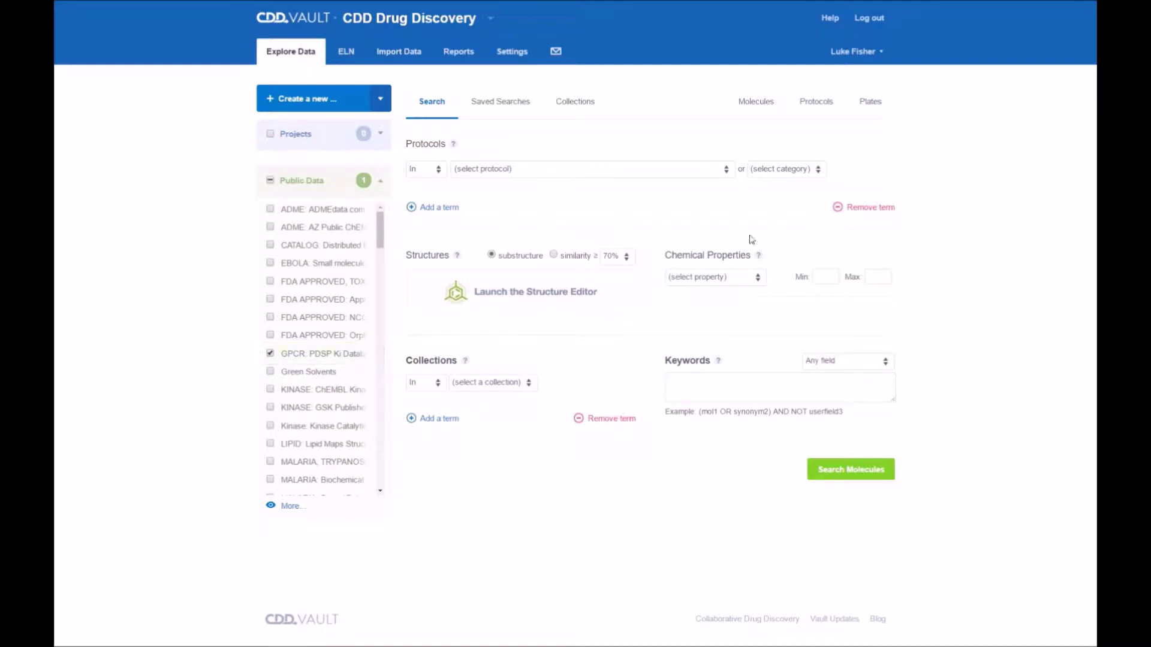
Step: Browse the molecules in the selected public data set and return to the search form
{"action": "left_click", "coordinate": [754, 105]}
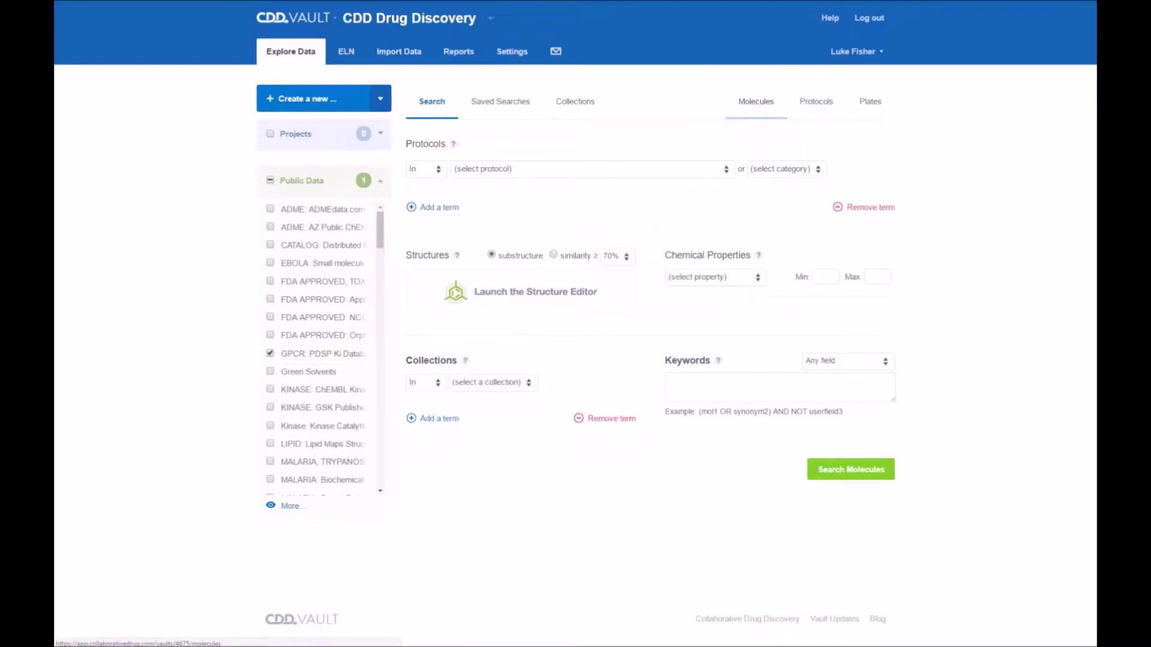
{"action": "double_click", "coordinate": [412, 192]}
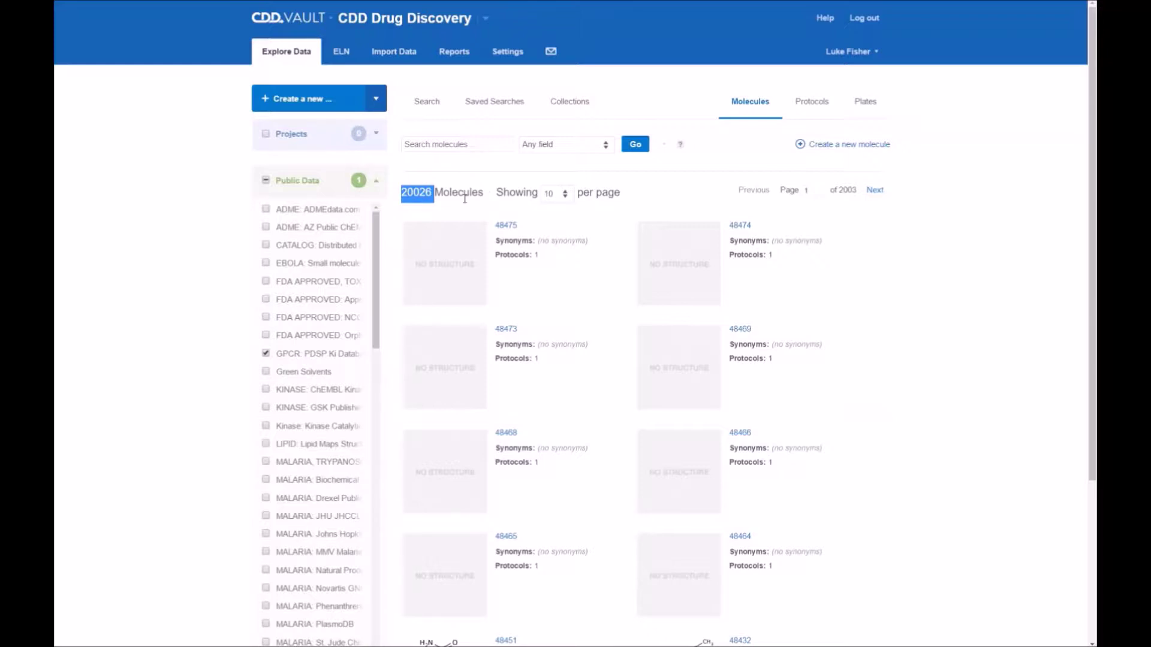
{"action": "left_click", "coordinate": [446, 205]}
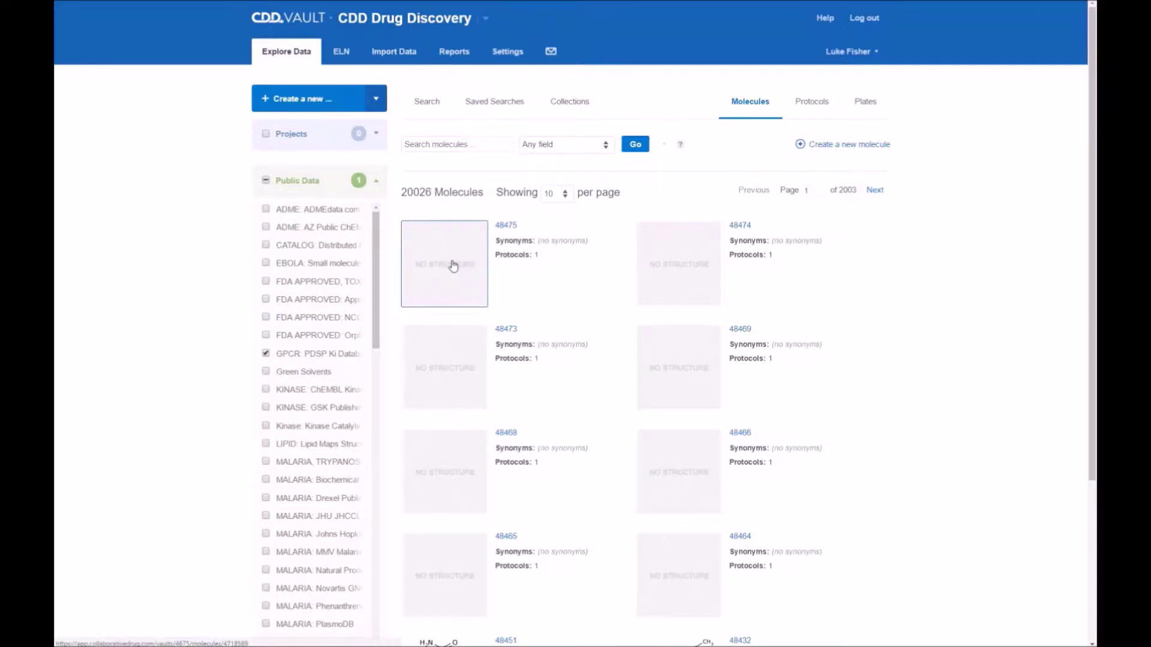
{"action": "scroll", "coordinate": [447, 265], "scroll_direction": "down", "scroll_amount": 4}
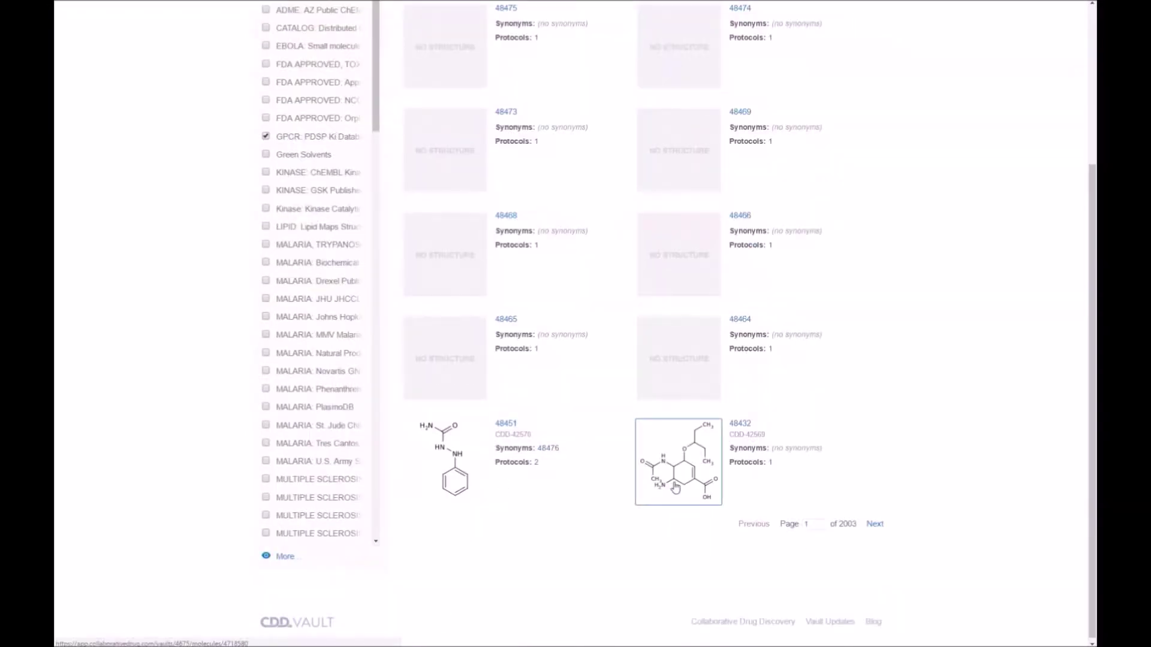
{"action": "scroll", "coordinate": [676, 487], "scroll_direction": "up", "scroll_amount": 4}
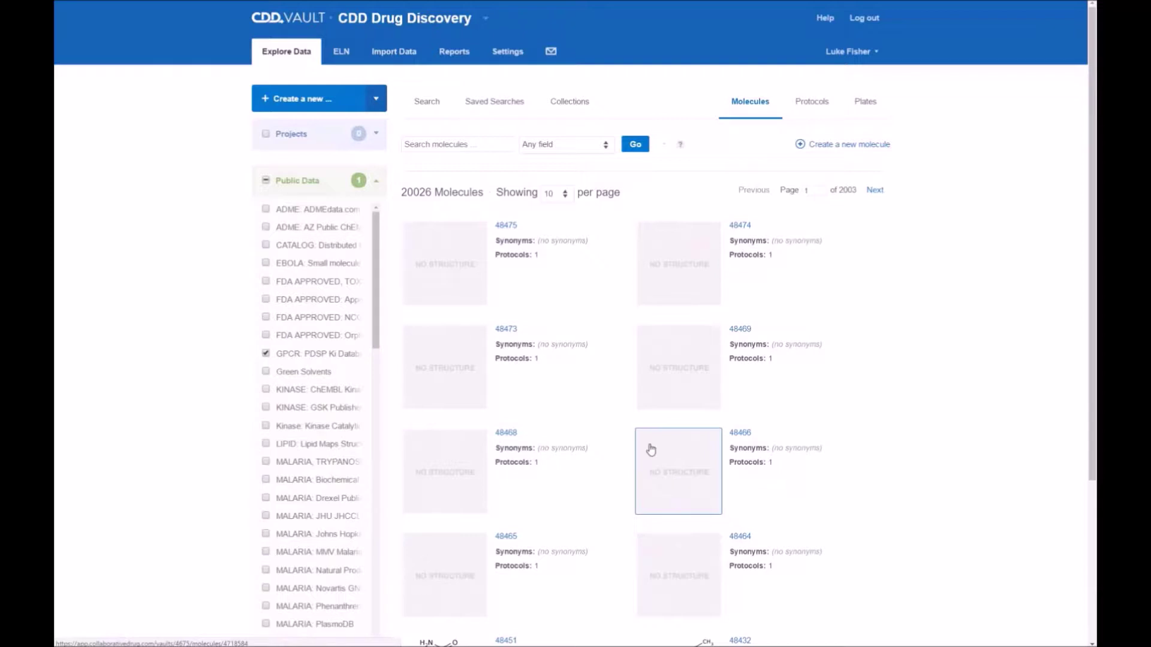
{"action": "left_click", "coordinate": [303, 56]}
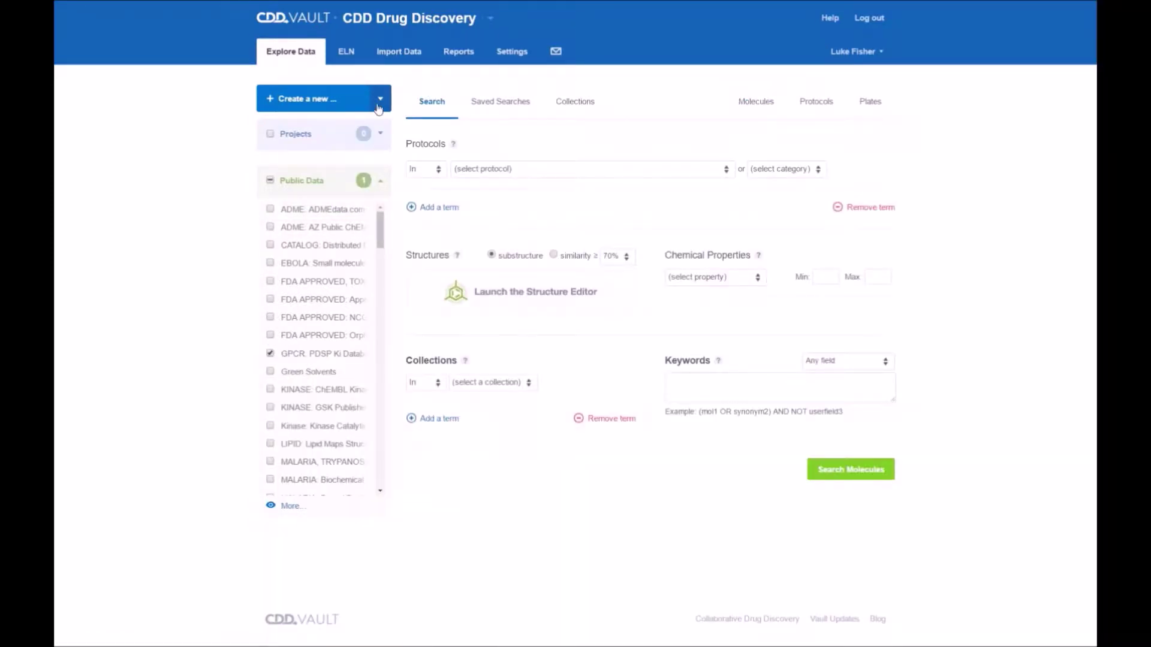
Step: Add the 5-HT3 protocol as a search criterion with Ki (nM) as its readout definition
{"action": "left_click", "coordinate": [533, 173]}
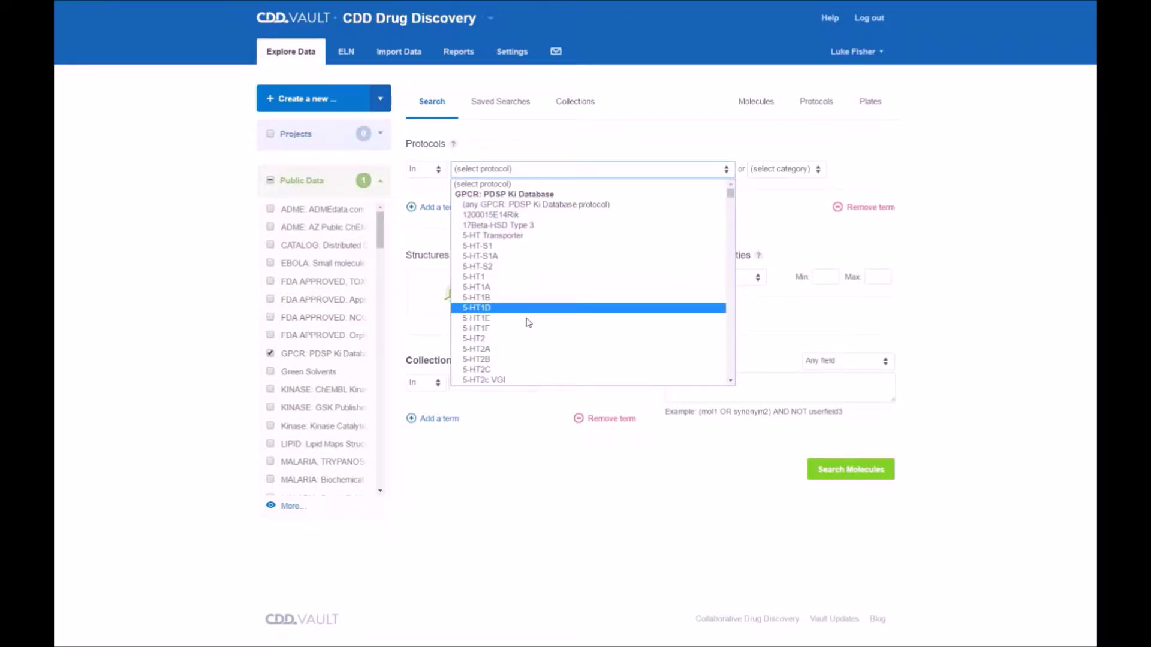
{"action": "scroll", "coordinate": [527, 317], "scroll_direction": "down", "scroll_amount": 2}
{"action": "left_click", "coordinate": [527, 292]}
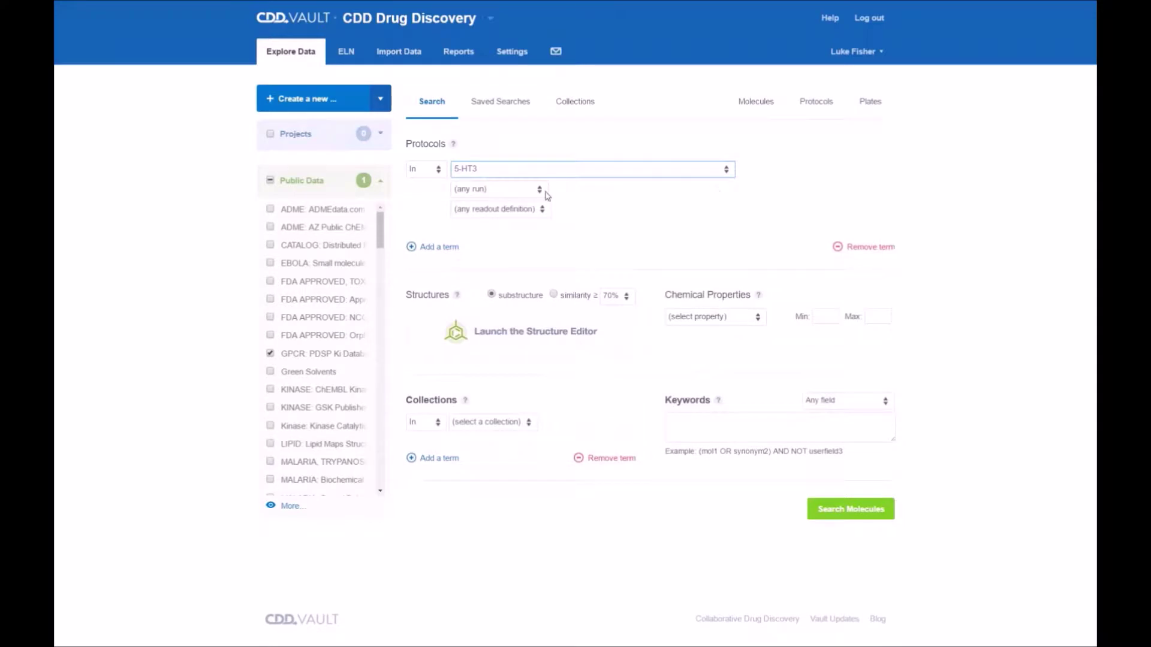
{"action": "left_click", "coordinate": [524, 210]}
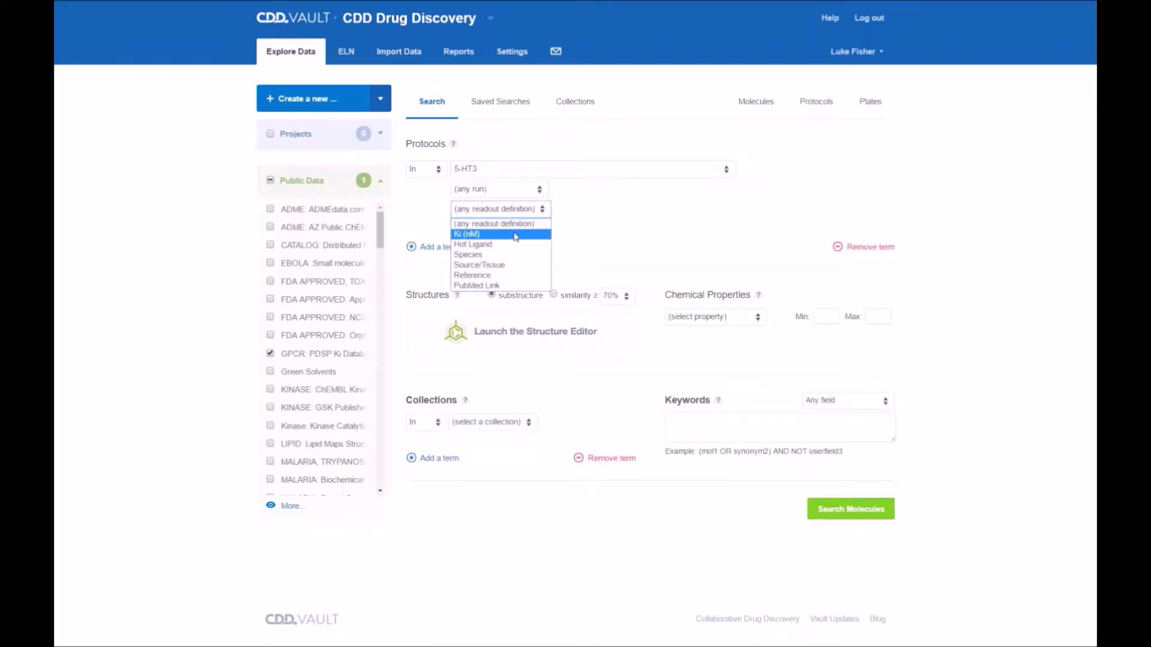
{"action": "left_click", "coordinate": [518, 233]}
Step: Restrict the Ki readout to ≤ 1000 nM and run the molecule search
{"action": "left_click", "coordinate": [580, 210]}
{"action": "left_click", "coordinate": [572, 271]}
{"action": "left_click", "coordinate": [572, 210]}
{"action": "left_click", "coordinate": [575, 261]}
{"action": "left_click", "coordinate": [652, 210]}
{"action": "type", "text": "1000"}
{"action": "left_click", "coordinate": [651, 224]}
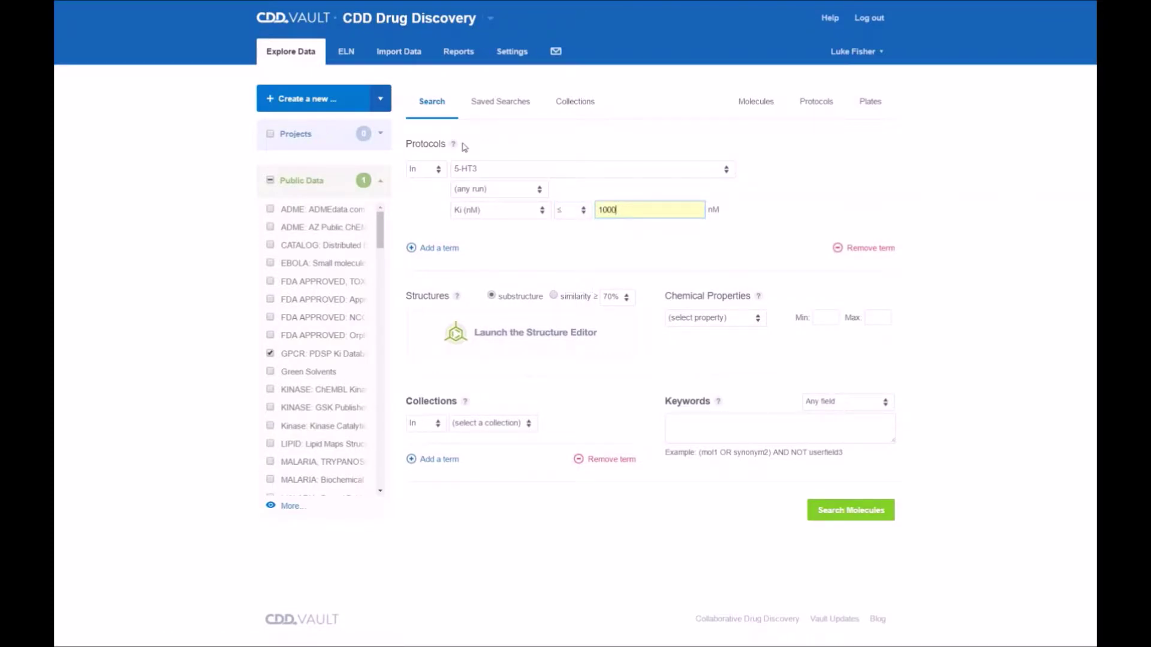
{"action": "left_click", "coordinate": [881, 510]}
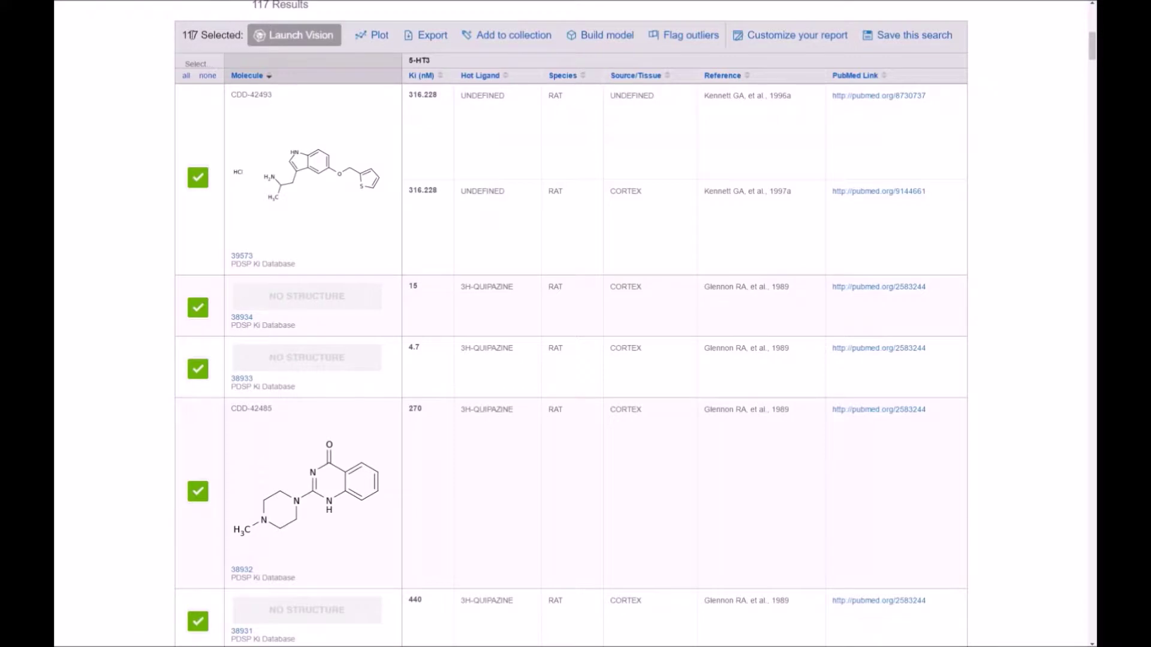
Step: Add a chemical property criterion of molecular weight with a maximum of 400 g/mol and rerun the search
{"action": "scroll", "coordinate": [427, 126], "scroll_direction": "up", "scroll_amount": 2}
{"action": "scroll", "coordinate": [471, 127], "scroll_direction": "up", "scroll_amount": 2}
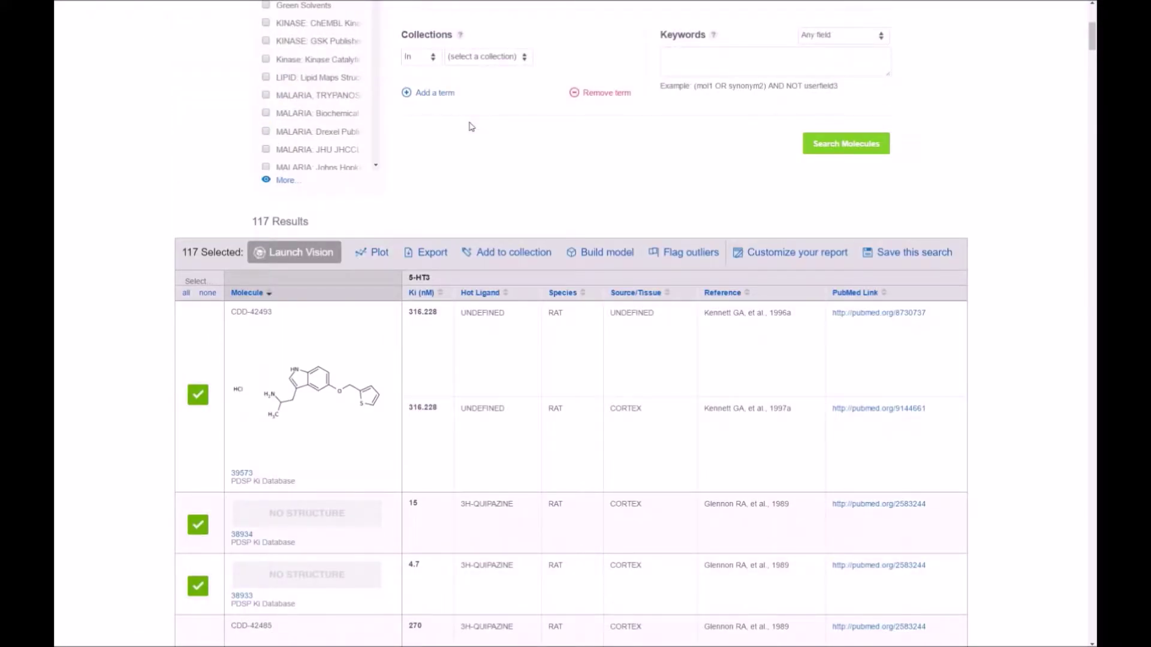
{"action": "scroll", "coordinate": [471, 126], "scroll_direction": "up", "scroll_amount": 5}
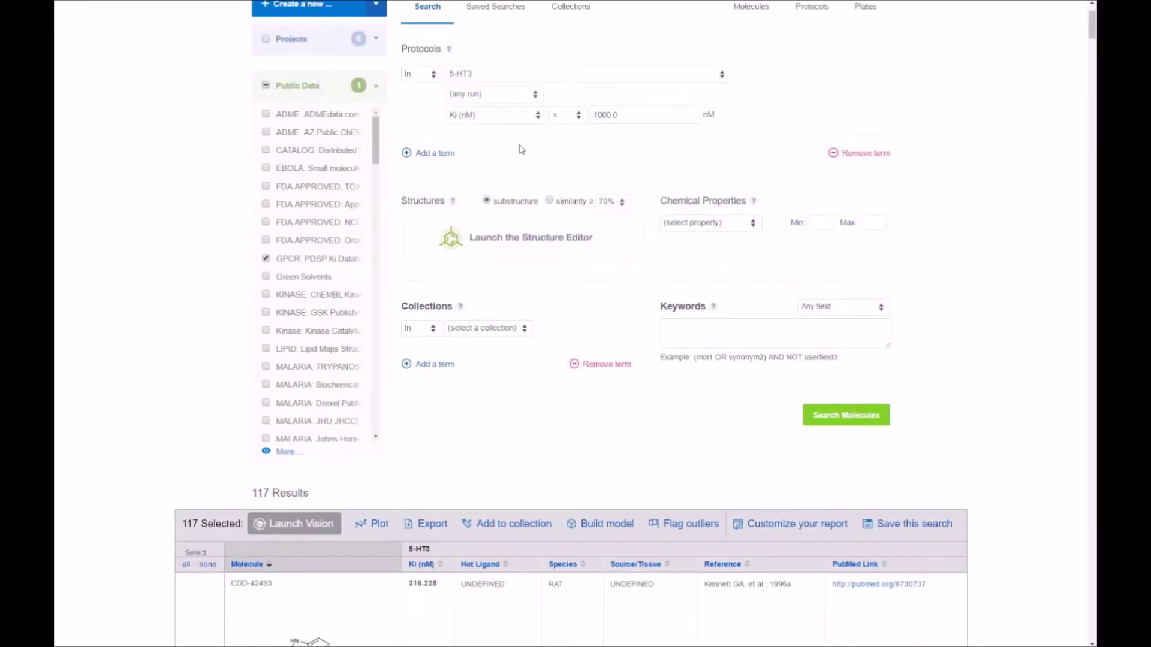
{"action": "scroll", "coordinate": [563, 150], "scroll_direction": "up", "scroll_amount": 2}
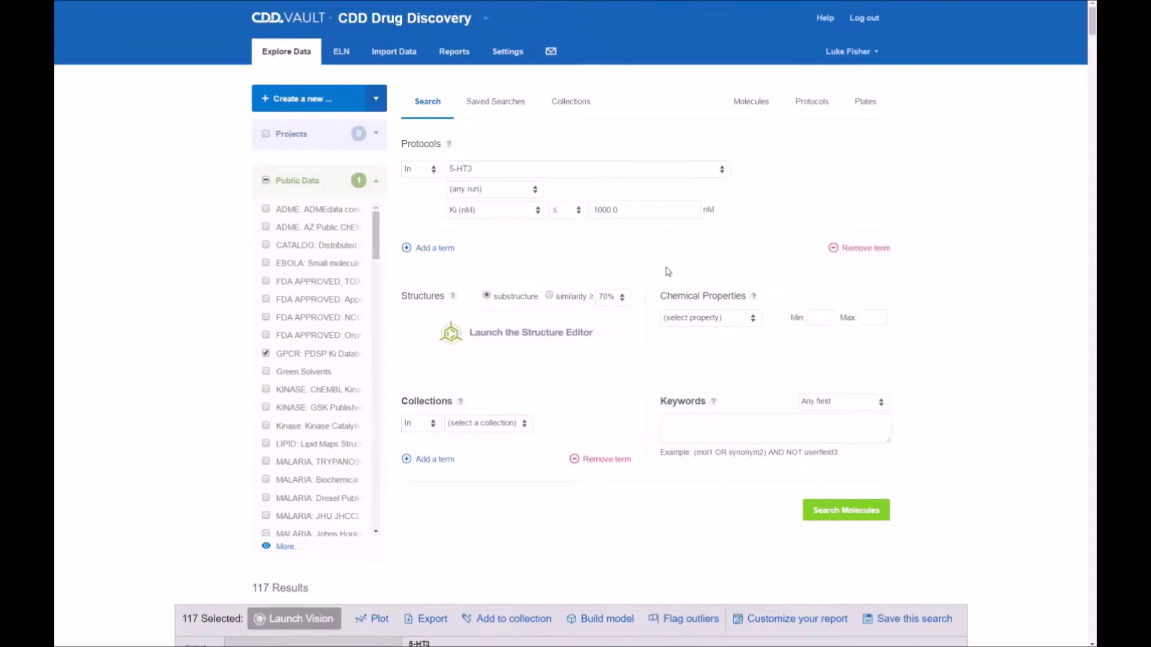
{"action": "left_click", "coordinate": [748, 318]}
{"action": "left_click", "coordinate": [732, 344]}
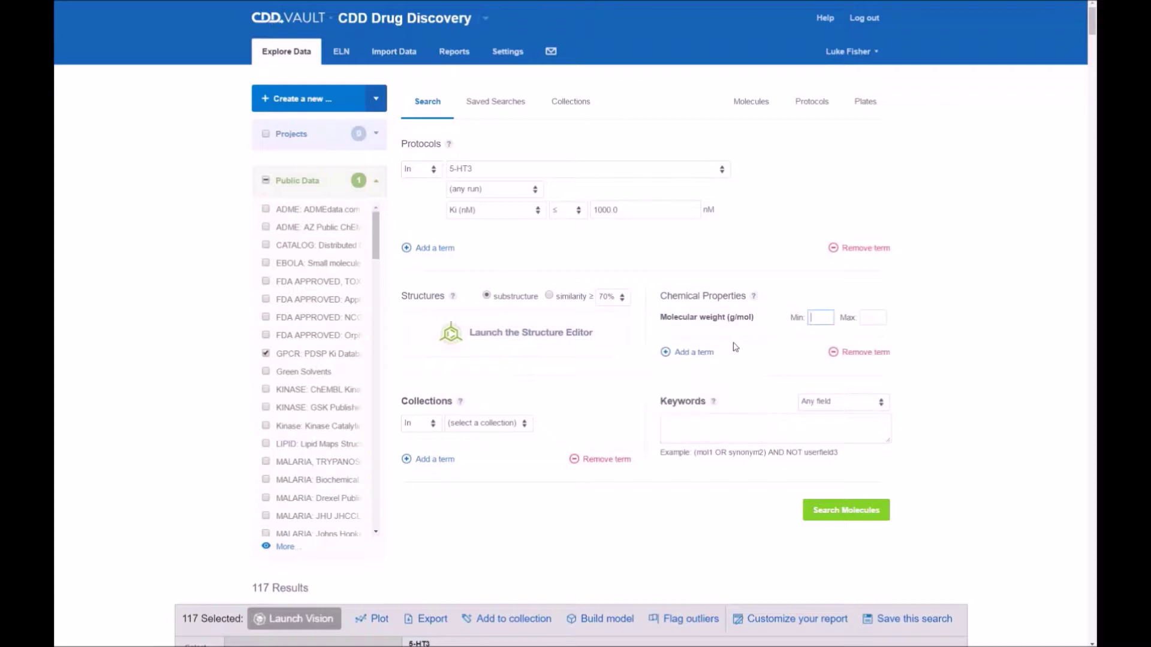
{"action": "left_click", "coordinate": [866, 319]}
{"action": "type", "text": "400"}
{"action": "left_click", "coordinate": [864, 505]}
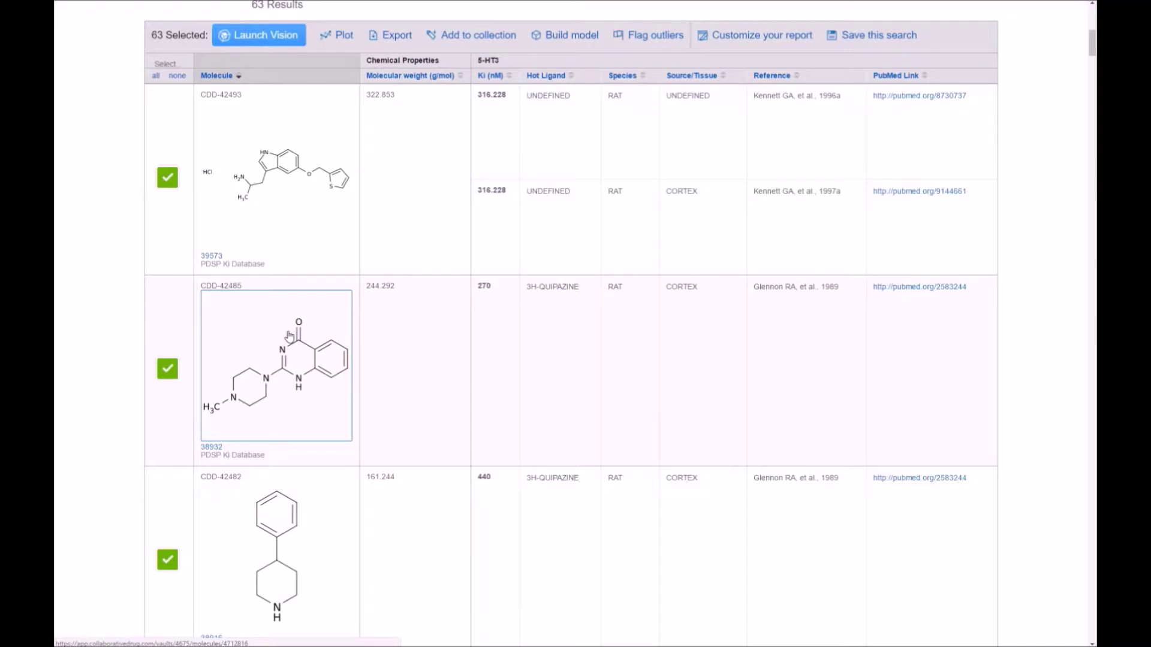
Step: Import the file indole.mol from the Training Videos folder into the structure editor
{"action": "scroll", "coordinate": [289, 336], "scroll_direction": "up", "scroll_amount": 8}
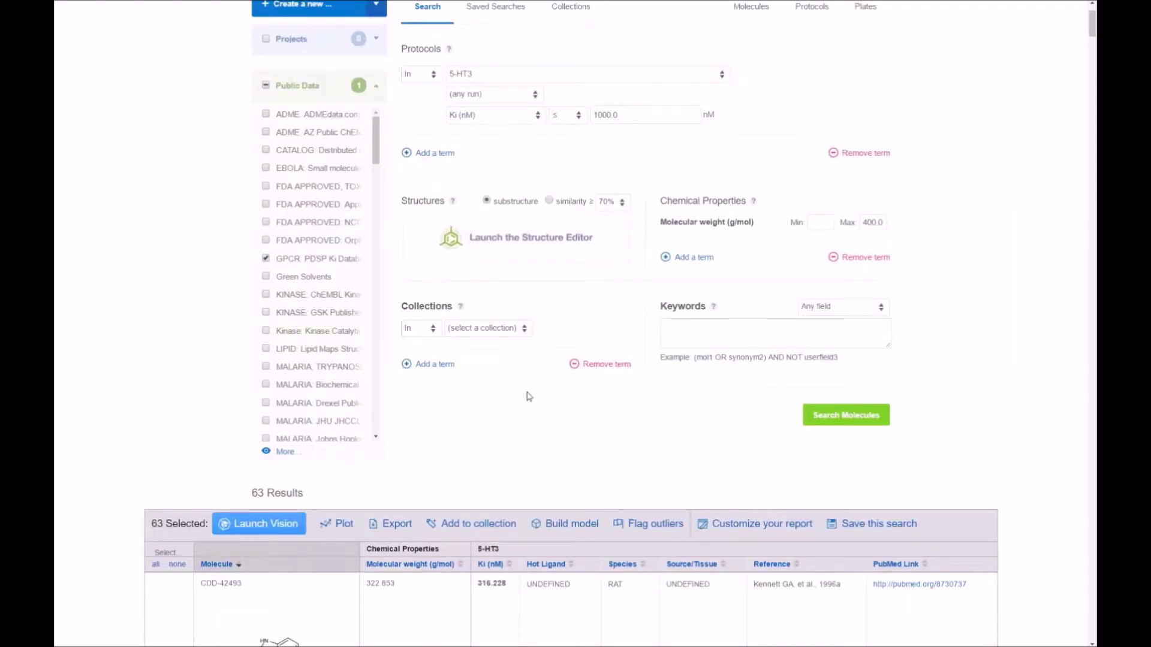
{"action": "scroll", "coordinate": [531, 368], "scroll_direction": "up", "scroll_amount": 2}
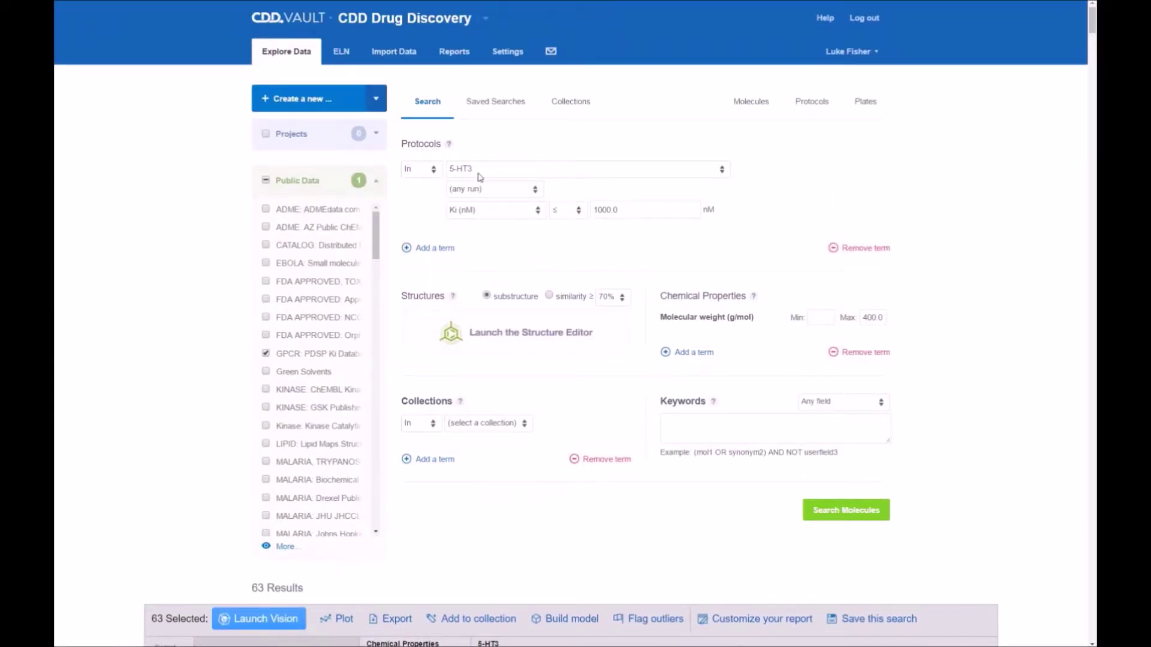
{"action": "left_click", "coordinate": [517, 333]}
{"action": "left_click", "coordinate": [335, 131]}
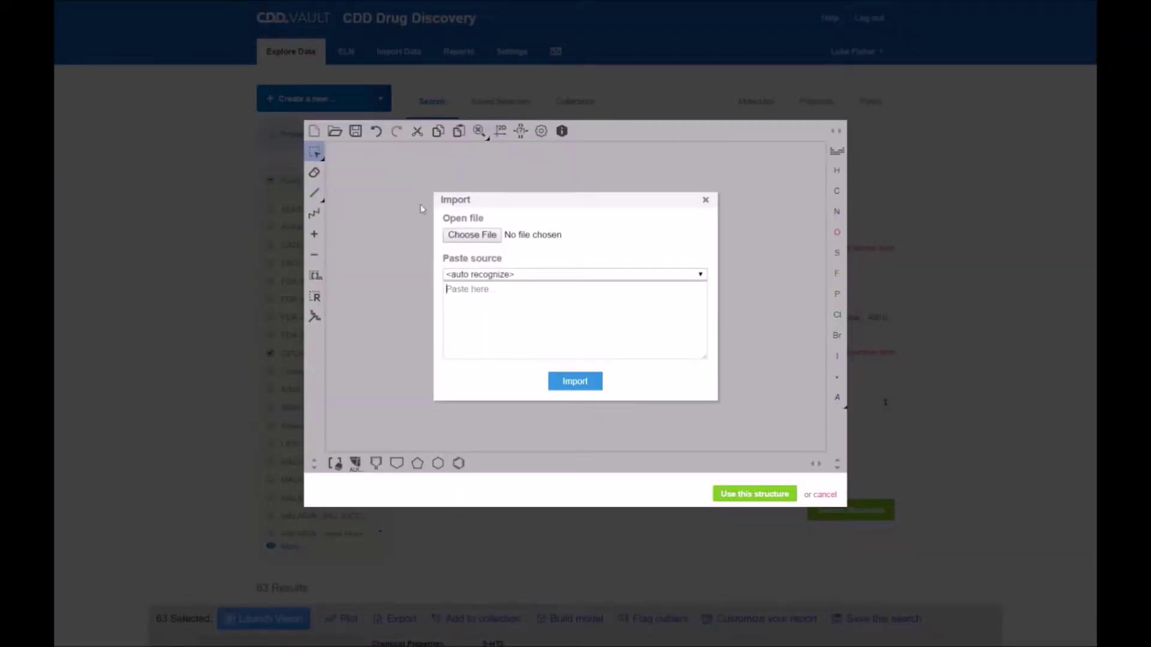
{"action": "left_click", "coordinate": [485, 235]}
{"action": "left_click", "coordinate": [181, 73]}
{"action": "left_click", "coordinate": [503, 306]}
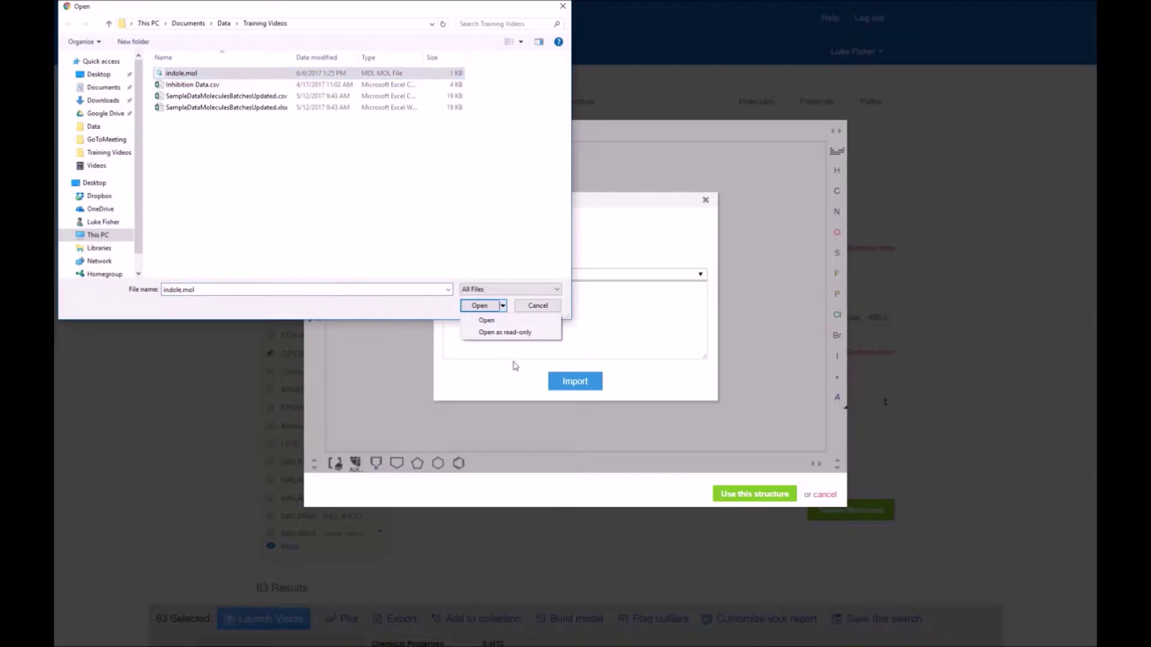
{"action": "left_click", "coordinate": [486, 320]}
{"action": "left_click", "coordinate": [575, 381]}
Step: Use the imported indole as the substructure query and rerun the molecule search
{"action": "left_click", "coordinate": [754, 494]}
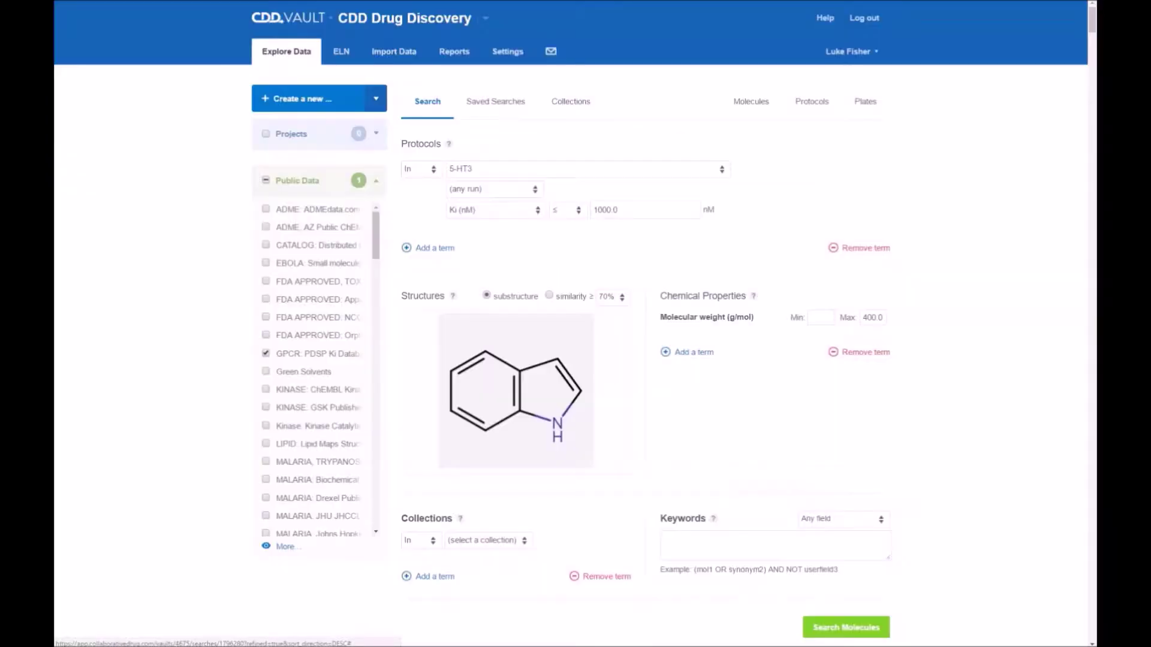
{"action": "scroll", "coordinate": [666, 392], "scroll_direction": "down", "scroll_amount": 4}
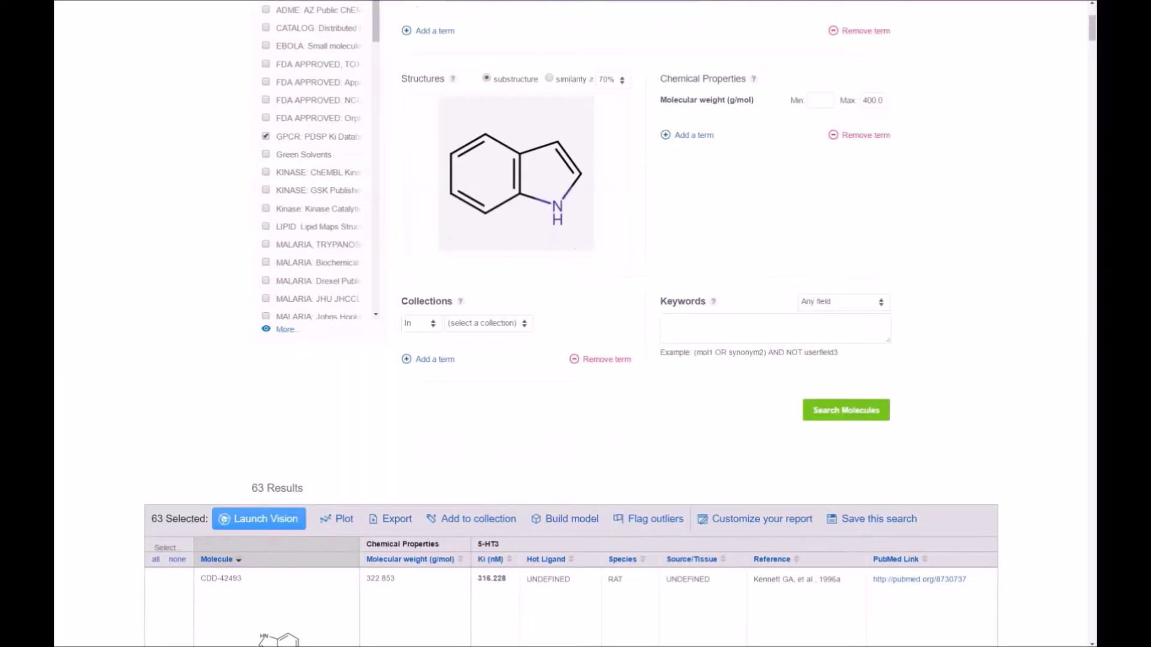
{"action": "left_click", "coordinate": [813, 412]}
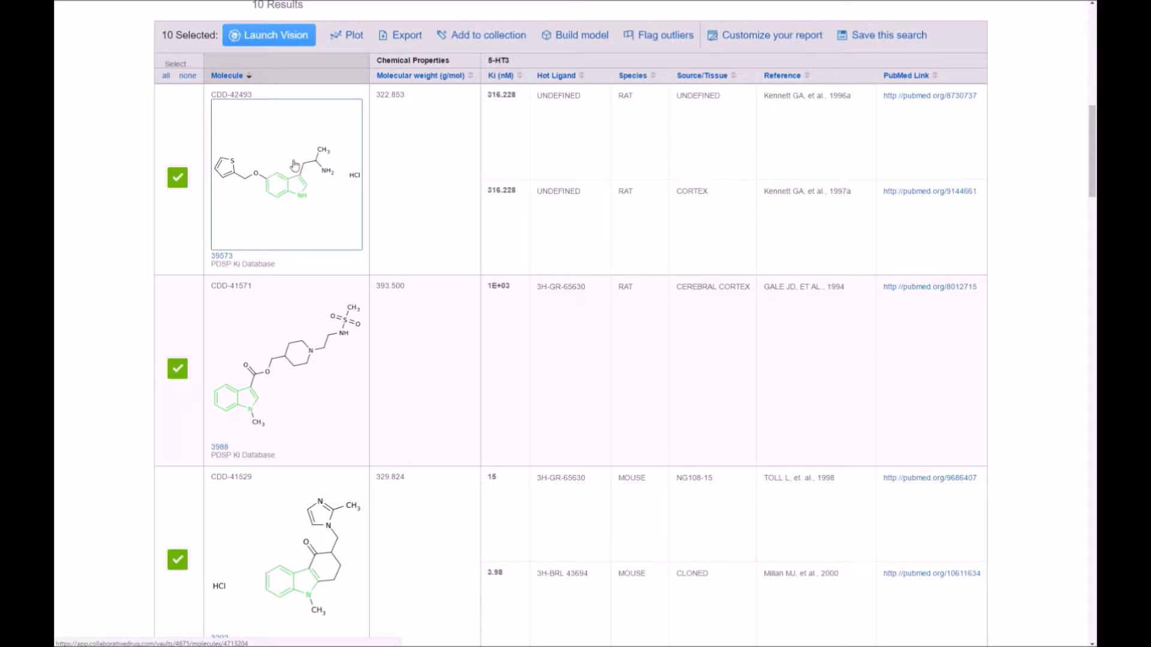
Step: Start adding the selected search results to a new collection named "My Indole Fragments"
{"action": "scroll", "coordinate": [312, 216], "scroll_direction": "down", "scroll_amount": 3}
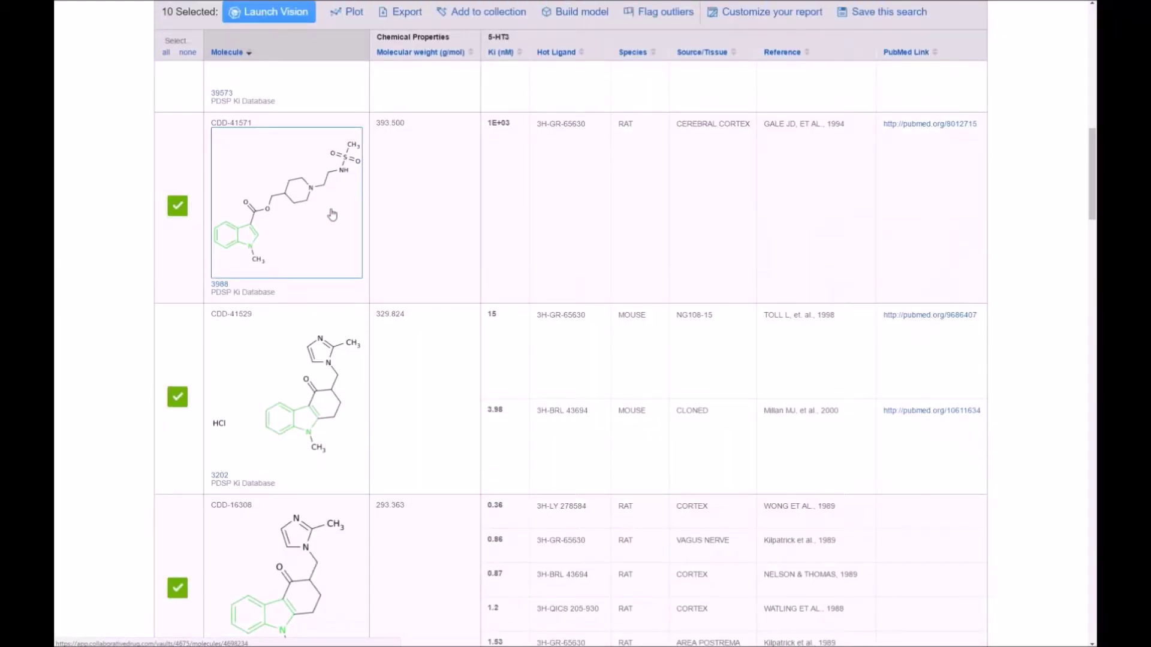
{"action": "scroll", "coordinate": [536, 214], "scroll_direction": "up", "scroll_amount": 3}
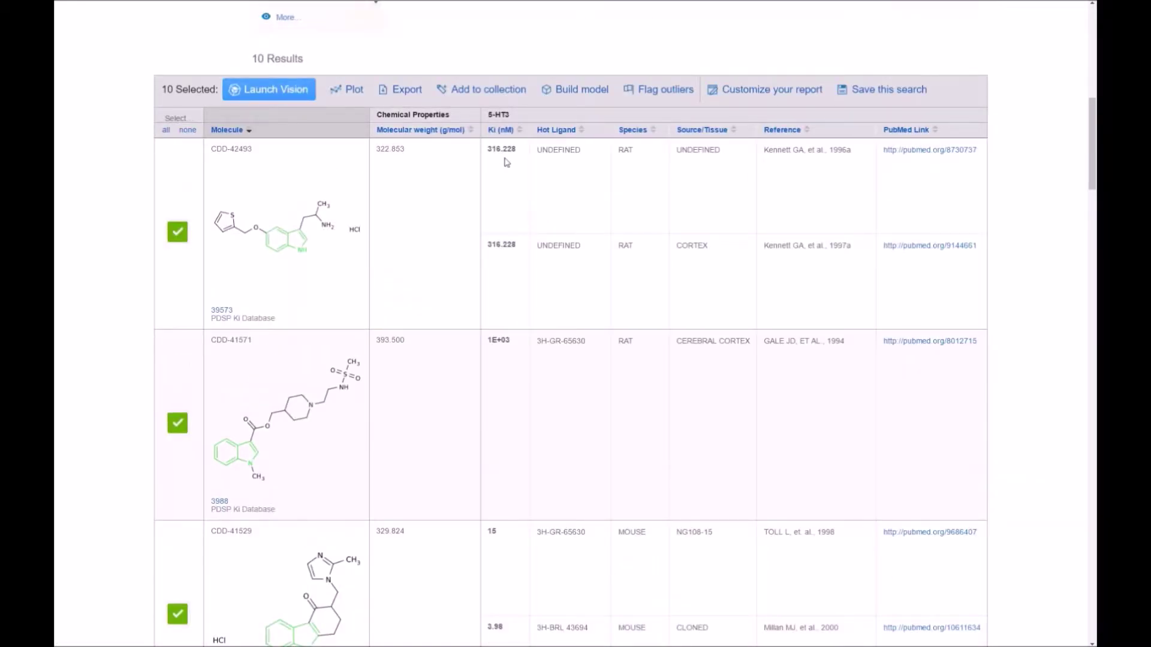
{"action": "scroll", "coordinate": [499, 94], "scroll_direction": "up", "scroll_amount": 8}
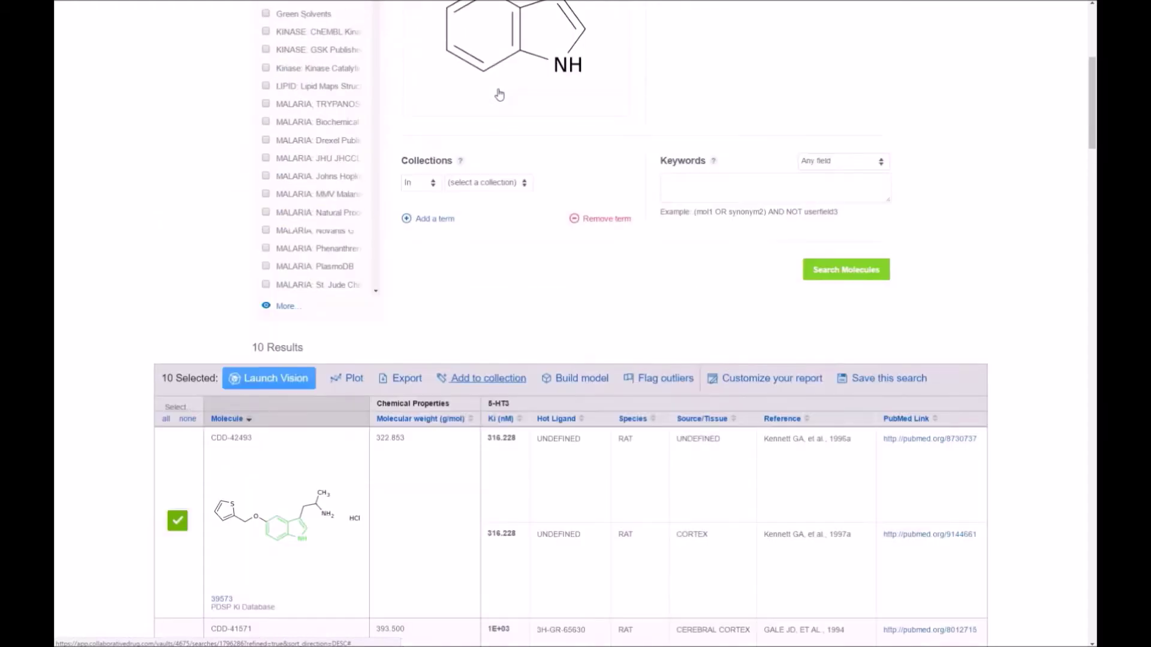
{"action": "scroll", "coordinate": [499, 95], "scroll_direction": "up", "scroll_amount": 2}
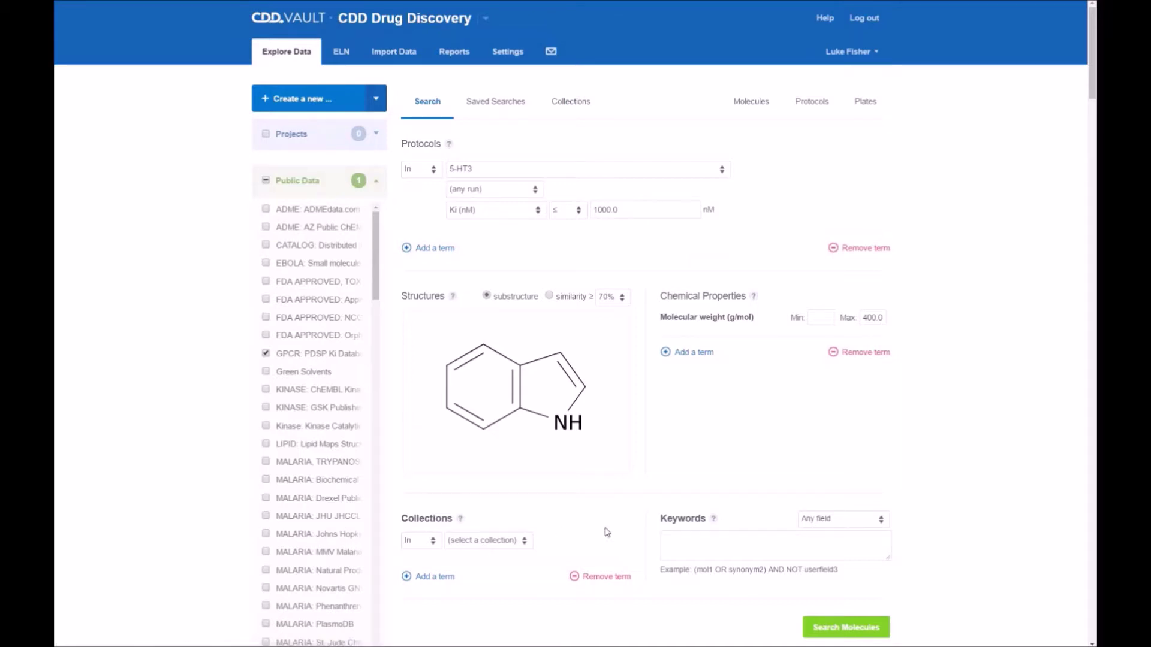
{"action": "scroll", "coordinate": [531, 525], "scroll_direction": "down", "scroll_amount": 7}
{"action": "scroll", "coordinate": [531, 525], "scroll_direction": "down", "scroll_amount": 5}
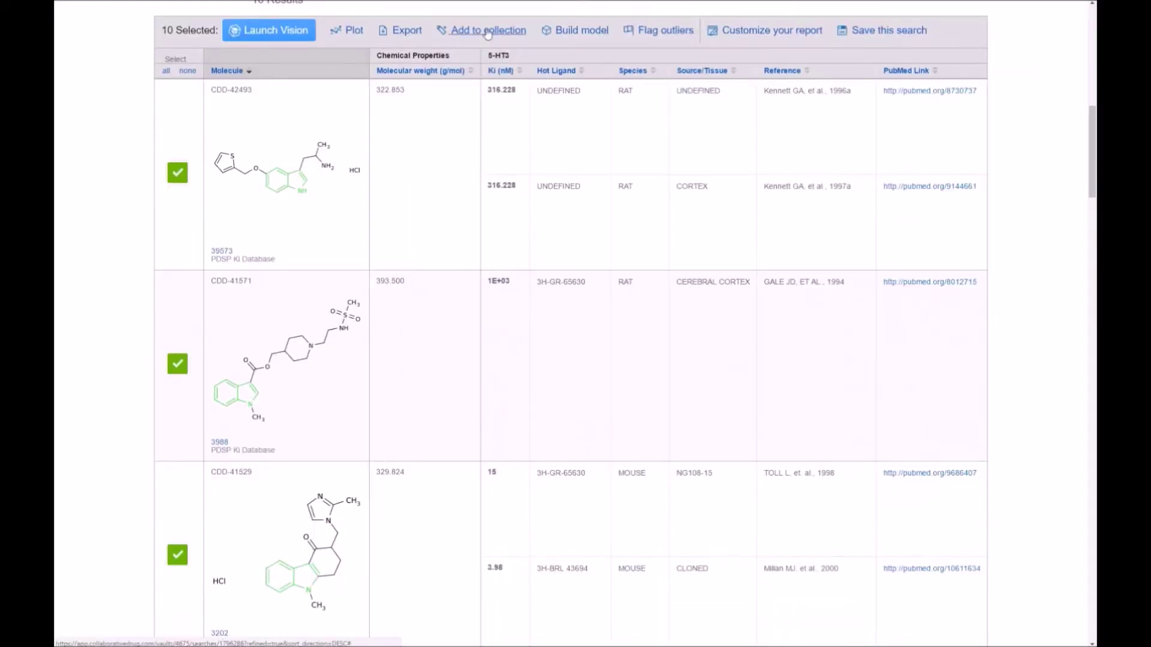
{"action": "left_click", "coordinate": [488, 32]}
{"action": "left_click", "coordinate": [253, 84]}
{"action": "type", "text": "My Indole Fragments"}
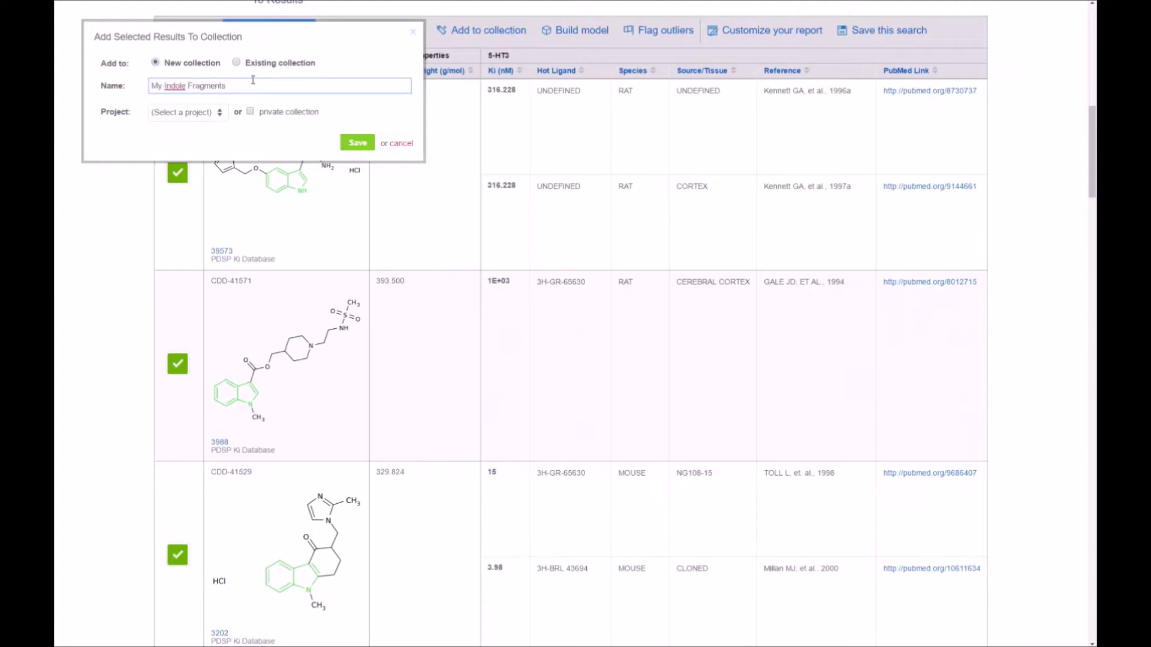
Step: Make the new collection private and save it
{"action": "left_click", "coordinate": [205, 114]}
{"action": "left_click", "coordinate": [201, 133]}
{"action": "left_click", "coordinate": [252, 112]}
{"action": "left_click", "coordinate": [358, 143]}
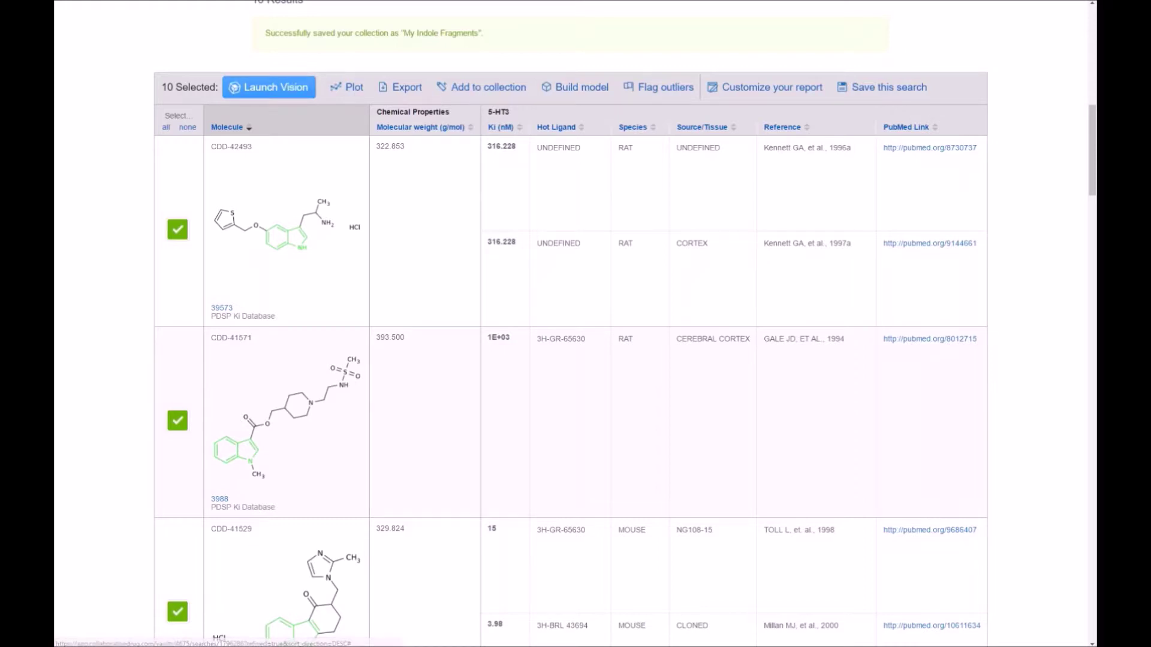
Step: Open the selected search results in CDD Vision
{"action": "left_click", "coordinate": [309, 90]}
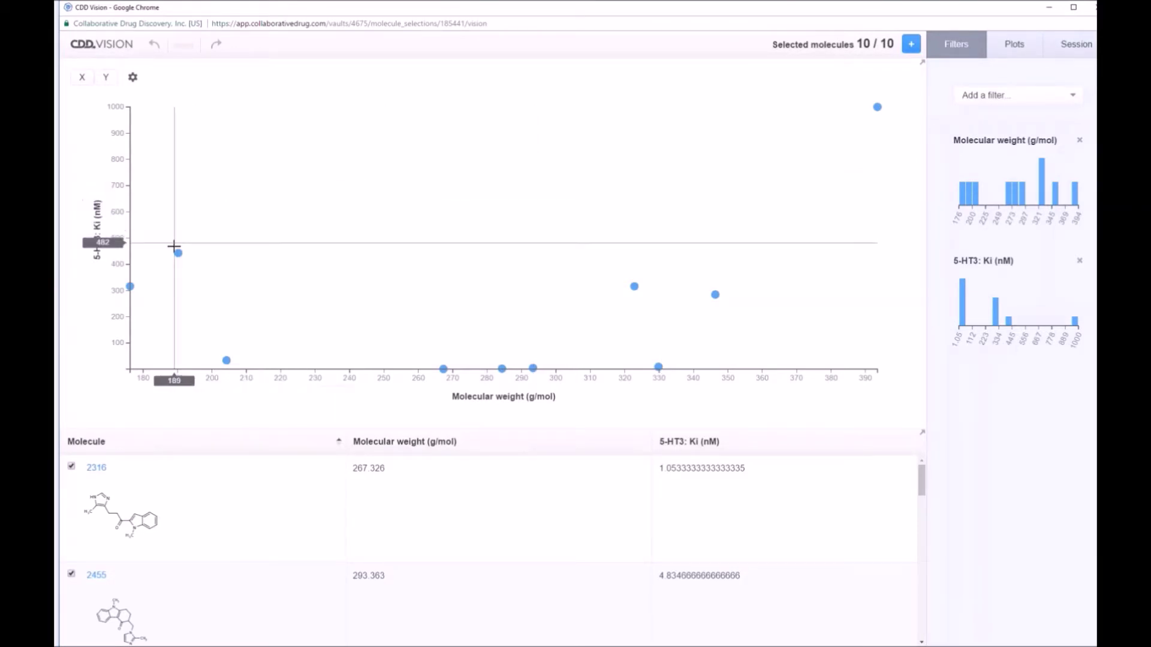
Step: Inspect the structures behind individual points in the 5-HT3 Ki versus molecular weight plot and close the visualization
{"action": "mouse_move", "coordinate": [178, 253]}
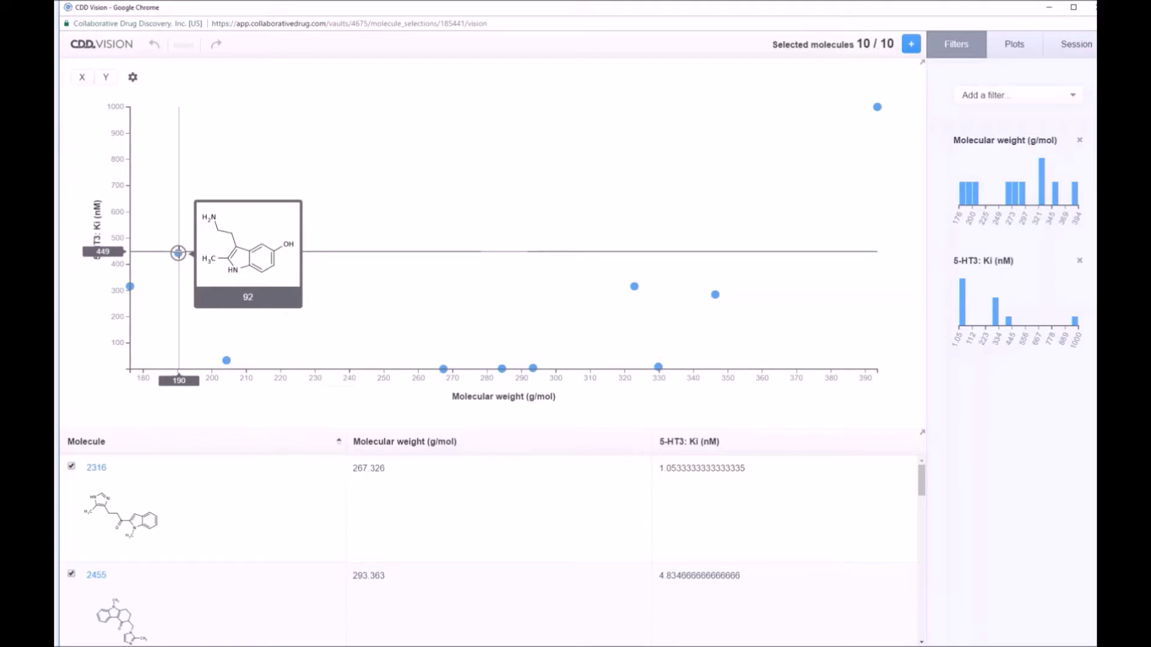
{"action": "mouse_move", "coordinate": [226, 360]}
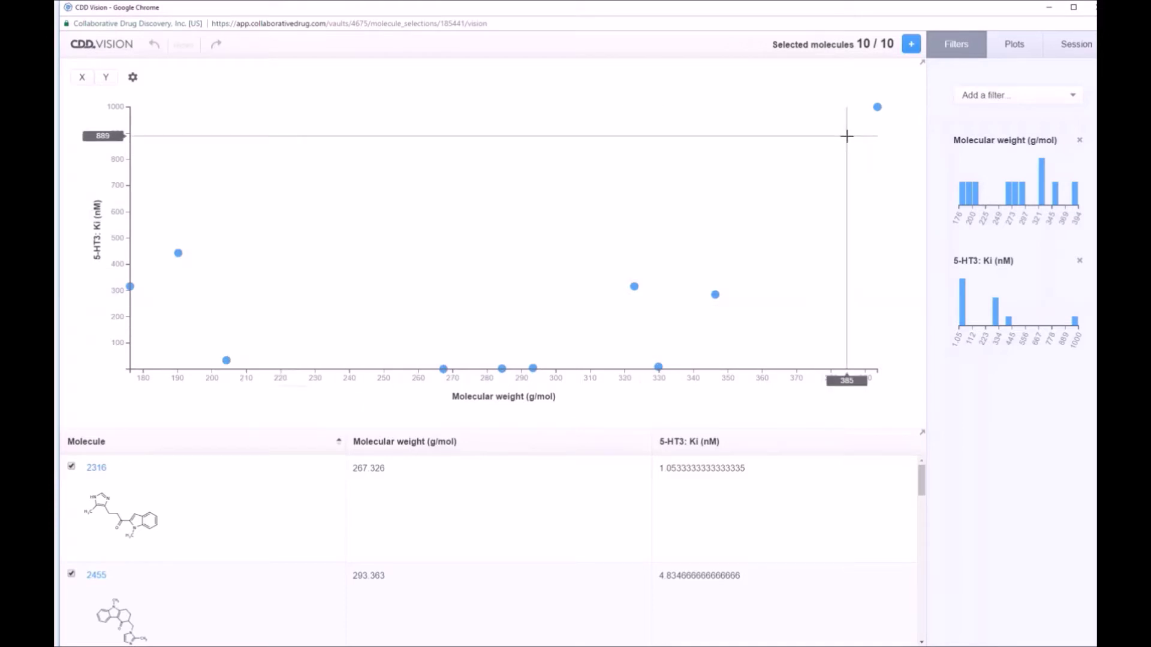
{"action": "left_click", "coordinate": [1092, 8]}
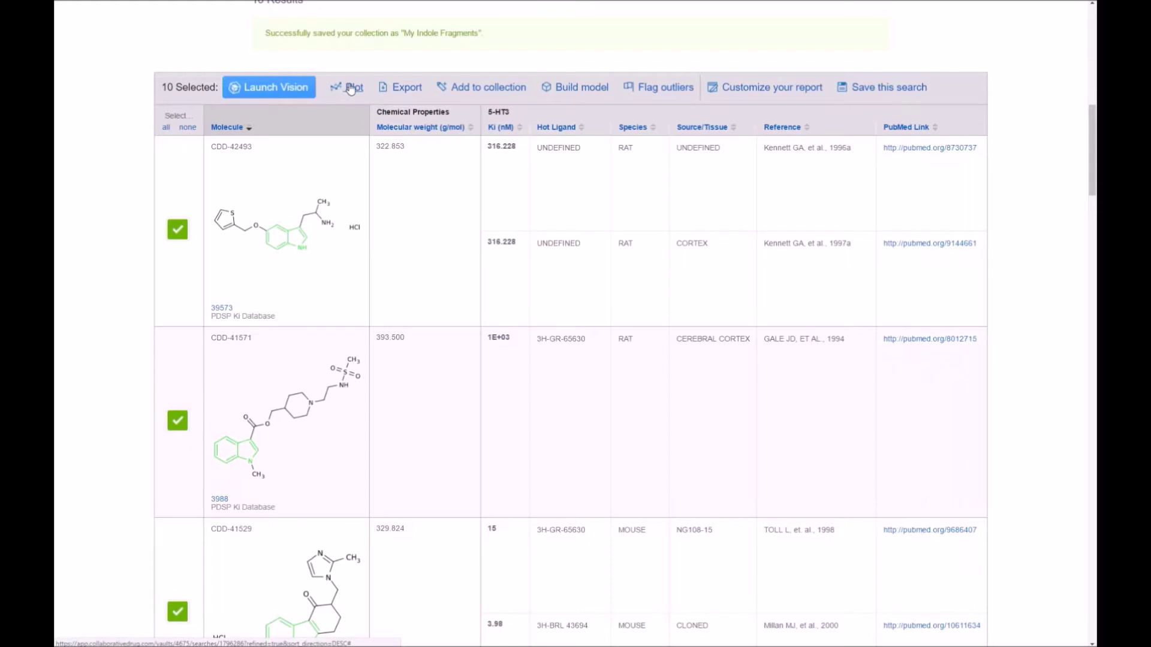
Step: Review the file formats offered for exporting the selected results and leave without exporting
{"action": "left_click", "coordinate": [400, 88]}
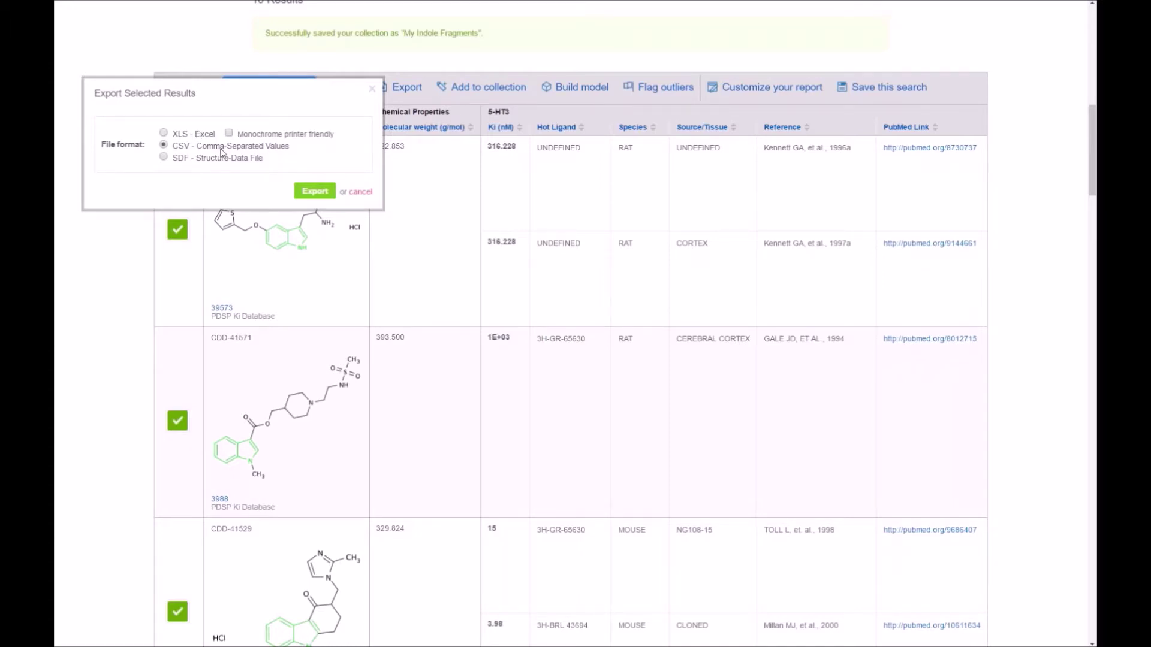
{"action": "left_click", "coordinate": [361, 192]}
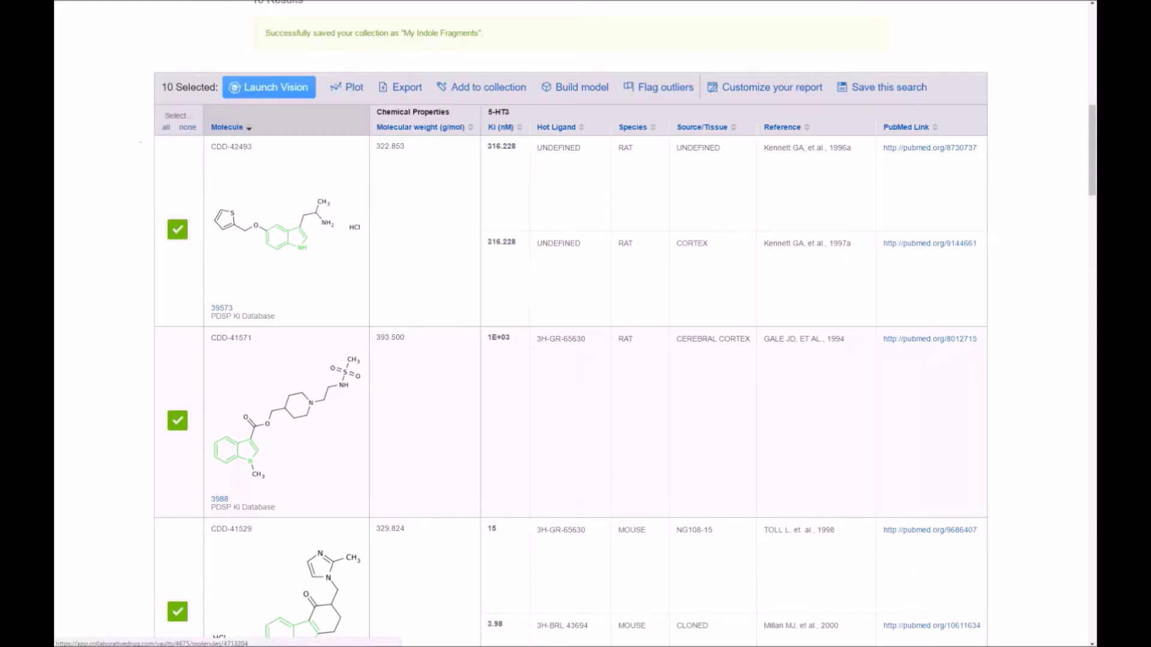
{"action": "left_click", "coordinate": [571, 90]}
Step: Customize the report to include the chemical properties log P, H-bond donors and H-bond acceptors
{"action": "left_click", "coordinate": [771, 88]}
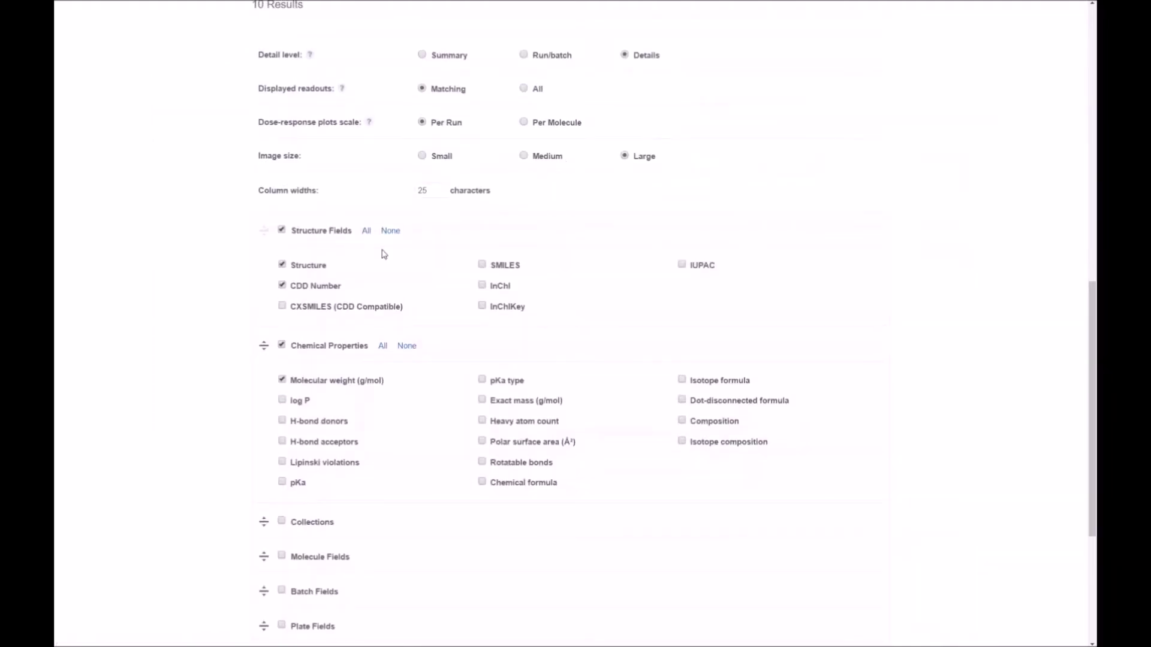
{"action": "scroll", "coordinate": [380, 251], "scroll_direction": "down", "scroll_amount": 3}
{"action": "left_click", "coordinate": [282, 237]}
{"action": "left_click", "coordinate": [281, 258]}
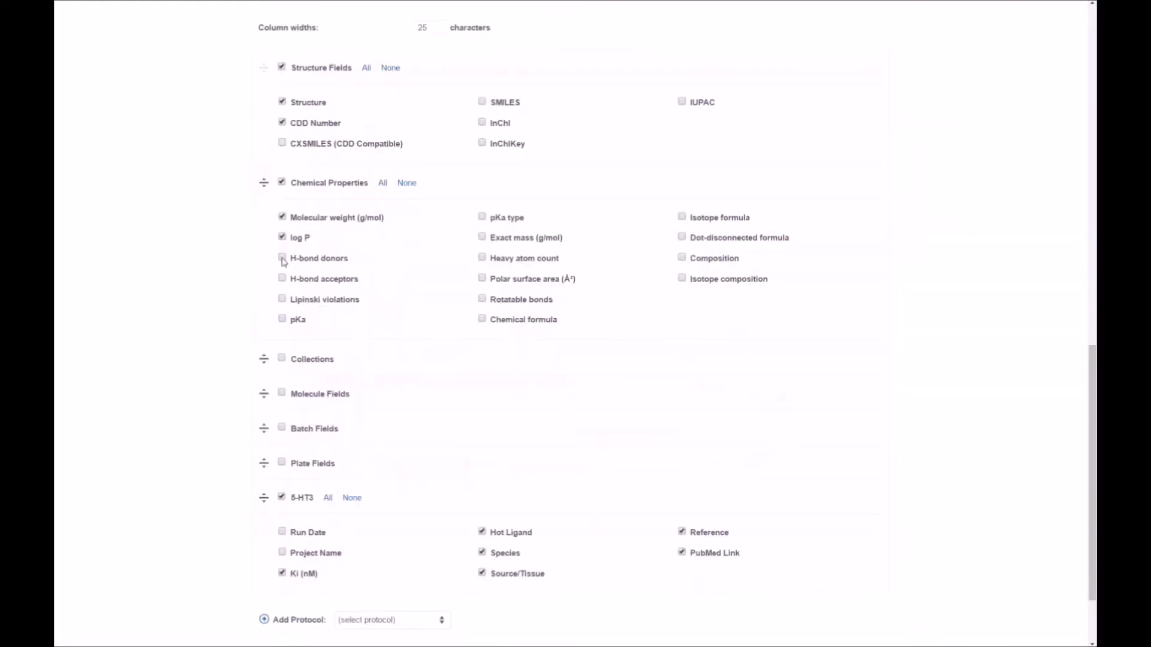
{"action": "left_click", "coordinate": [282, 278]}
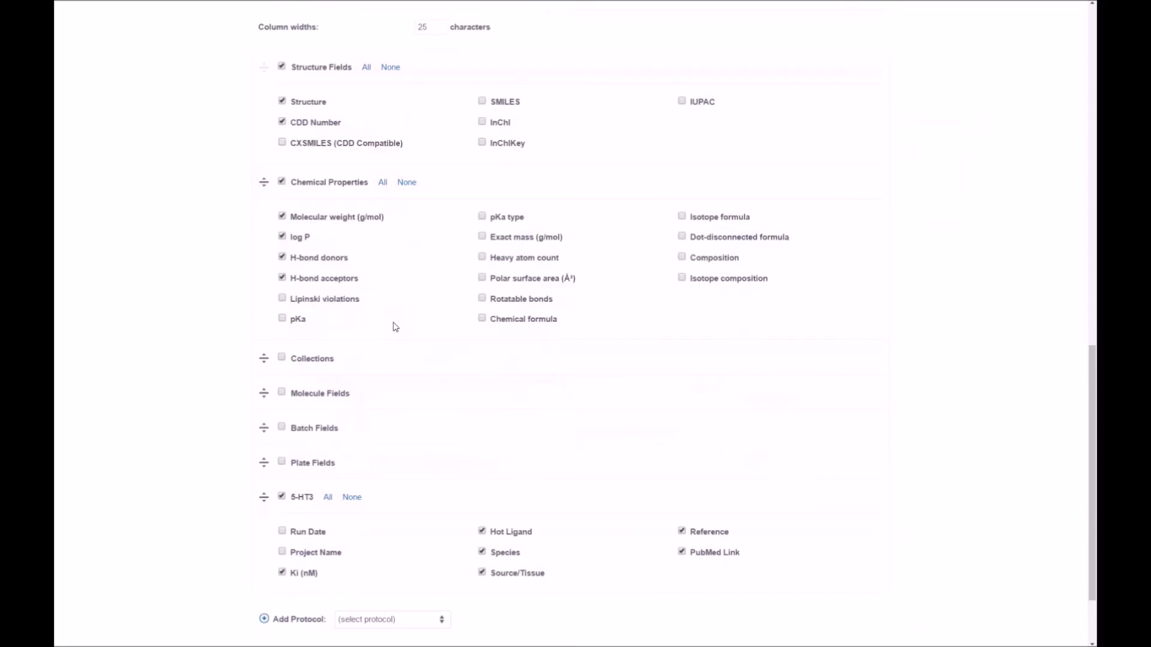
Step: Add Run Date and Project Name to the 5-HT3 protocol fields of the report
{"action": "scroll", "coordinate": [393, 326], "scroll_direction": "down", "scroll_amount": 2}
{"action": "left_click", "coordinate": [283, 431]}
{"action": "left_click", "coordinate": [282, 451]}
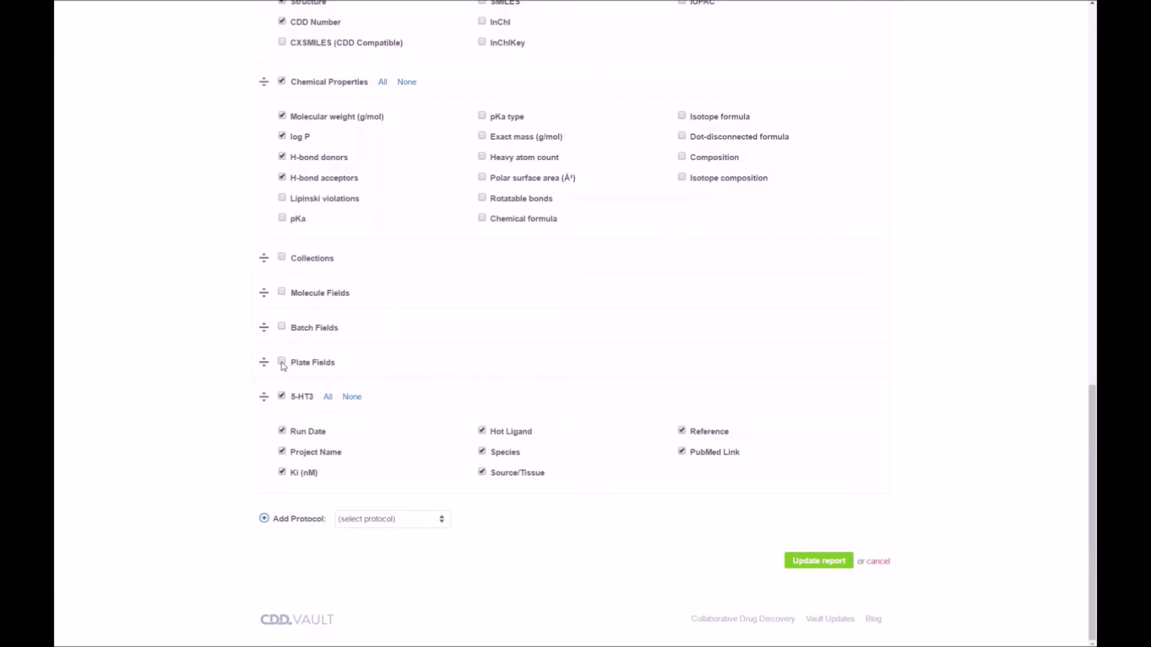
Step: Include the plate fields and the batch fields Name, Salt, Formula weight and MySample ID, and update the report
{"action": "left_click", "coordinate": [281, 362]}
{"action": "left_click", "coordinate": [282, 327]}
{"action": "left_click", "coordinate": [282, 382]}
{"action": "left_click", "coordinate": [282, 403]}
{"action": "left_click", "coordinate": [282, 423]}
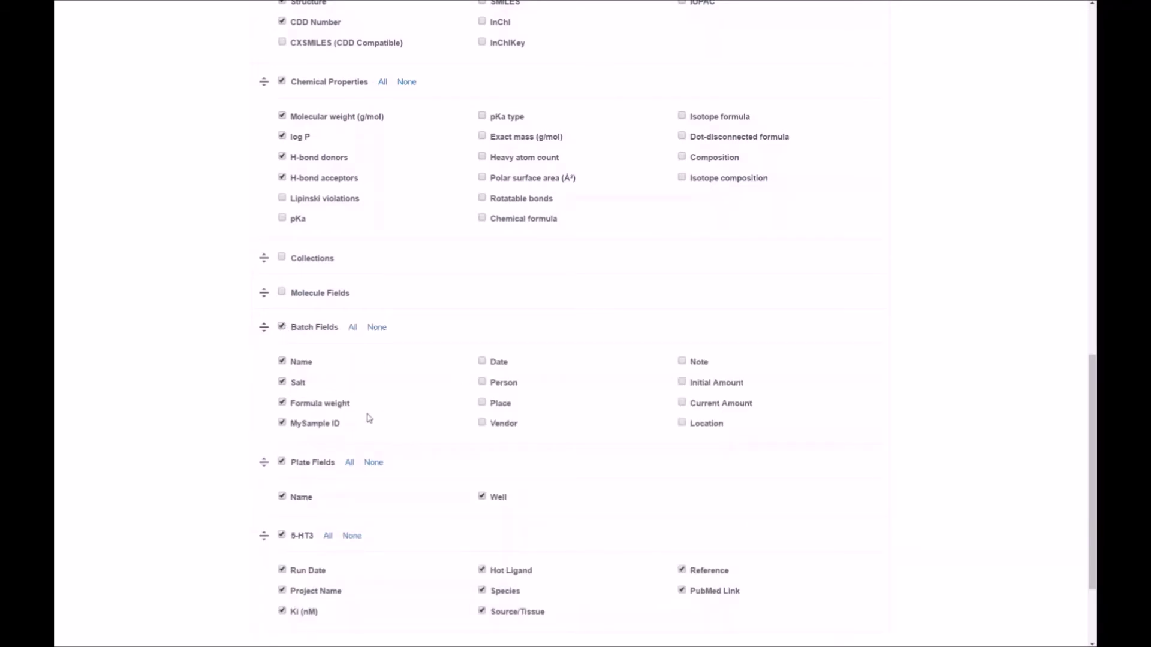
{"action": "scroll", "coordinate": [386, 342], "scroll_direction": "down", "scroll_amount": 3}
{"action": "left_click", "coordinate": [819, 563]}
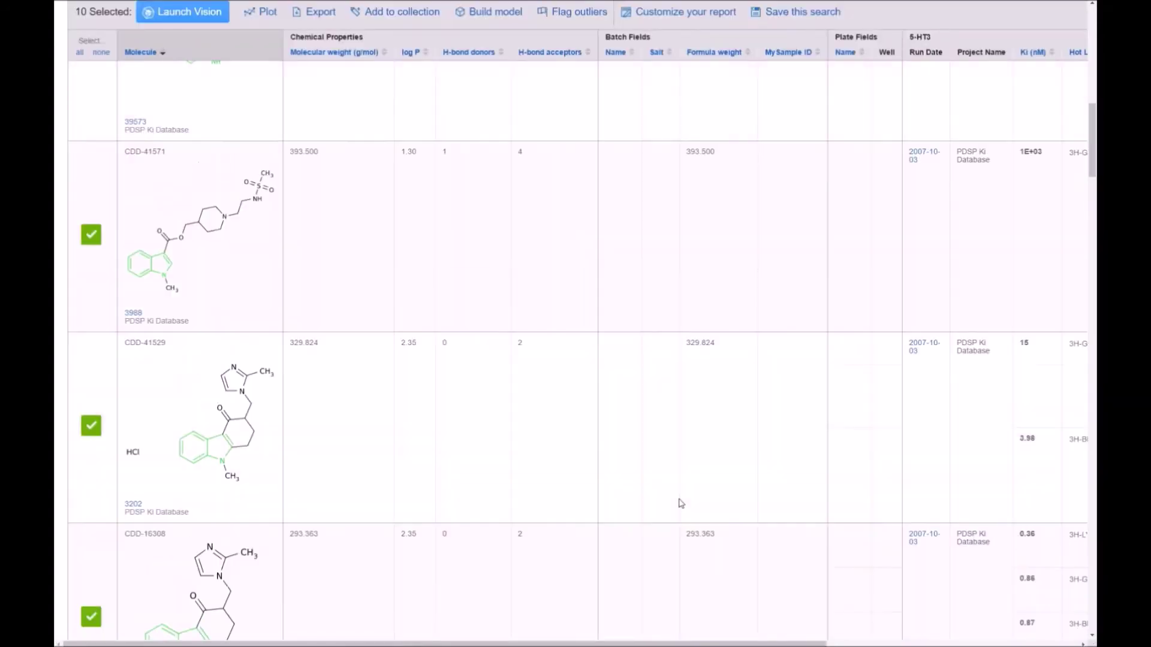
Step: Save the current search as "My Indole Search", available only to its owner
{"action": "scroll", "coordinate": [642, 408], "scroll_direction": "up", "scroll_amount": 3}
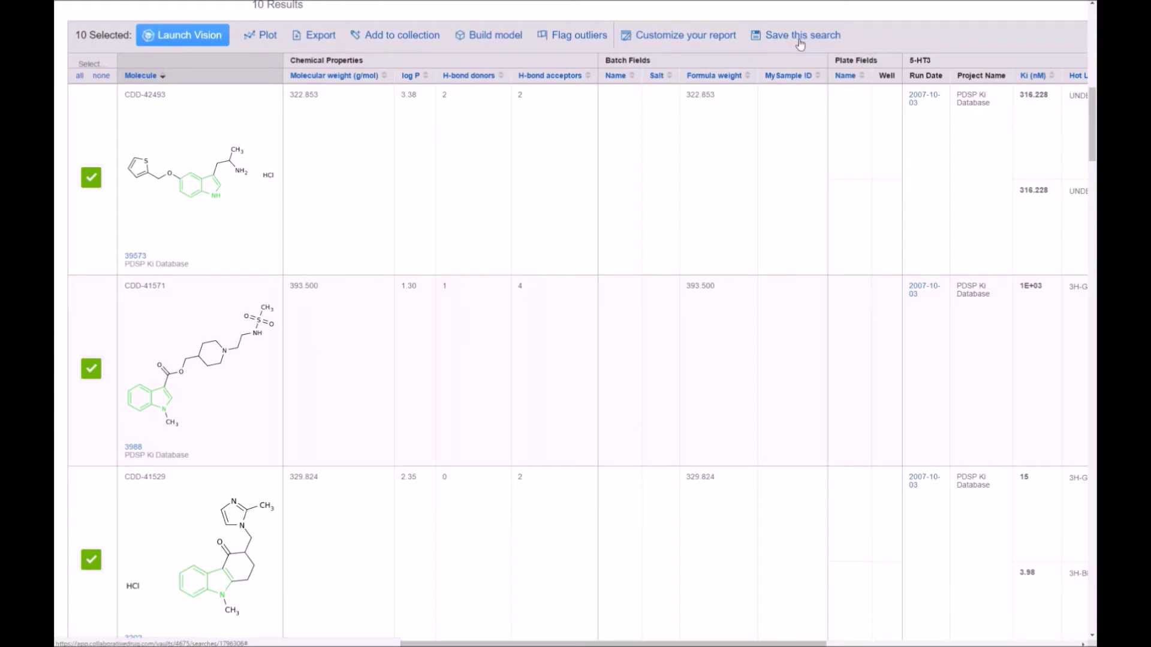
{"action": "left_click", "coordinate": [794, 37]}
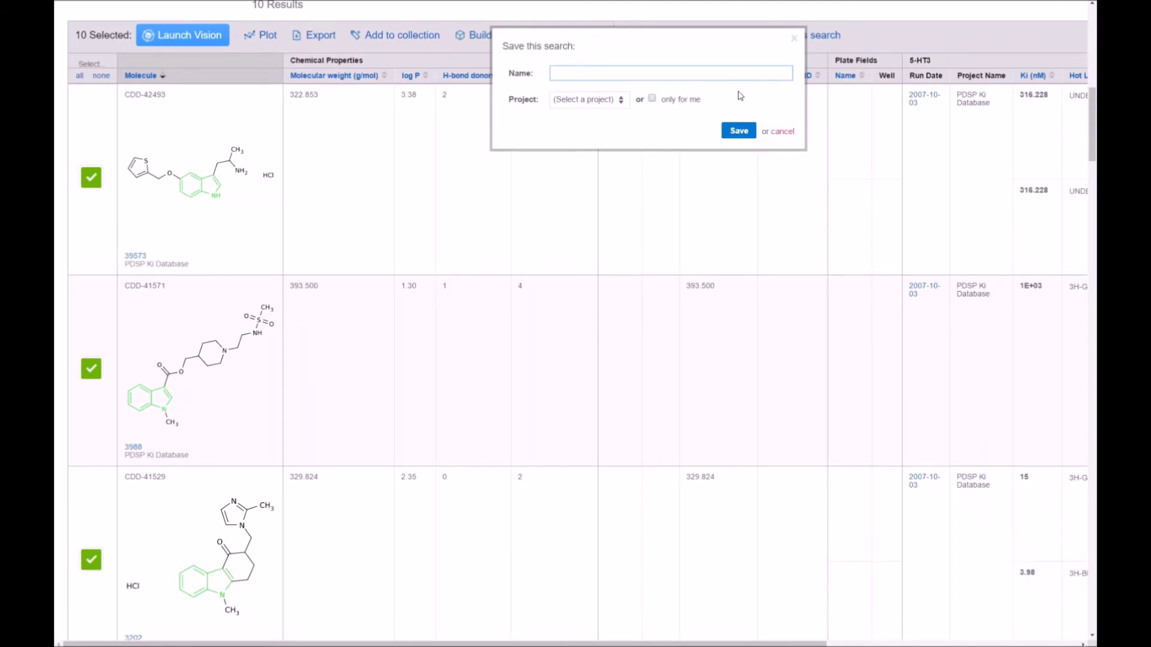
{"action": "type", "text": "My Indole Search"}
{"action": "left_click", "coordinate": [608, 99]}
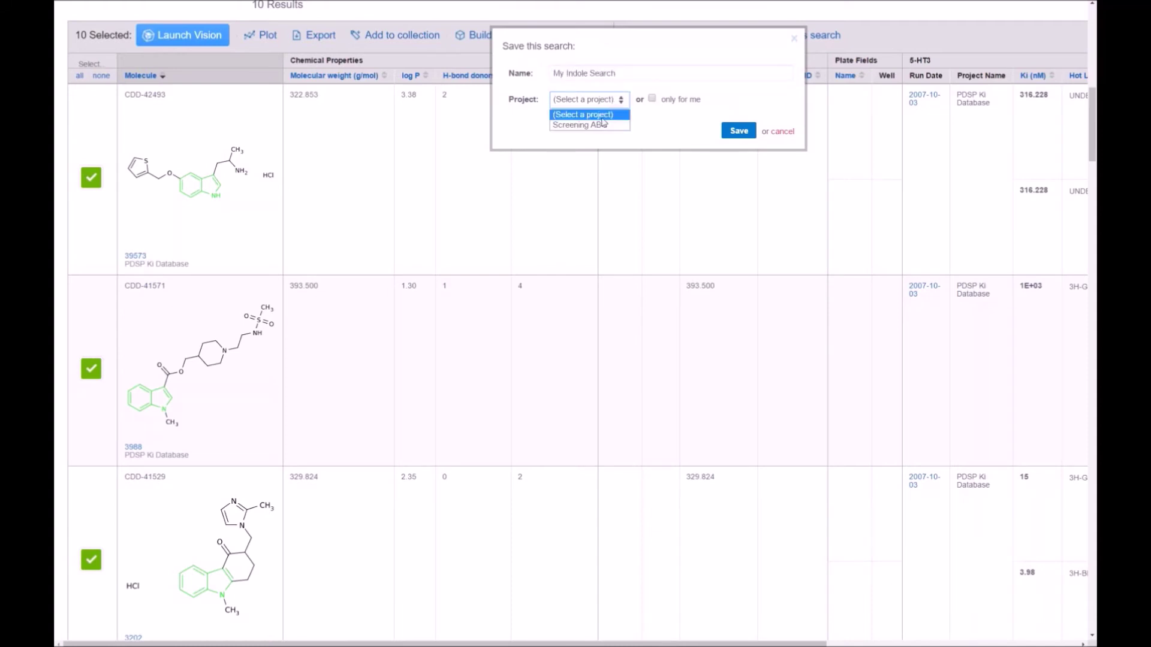
{"action": "left_click", "coordinate": [652, 98]}
{"action": "left_click", "coordinate": [738, 132]}
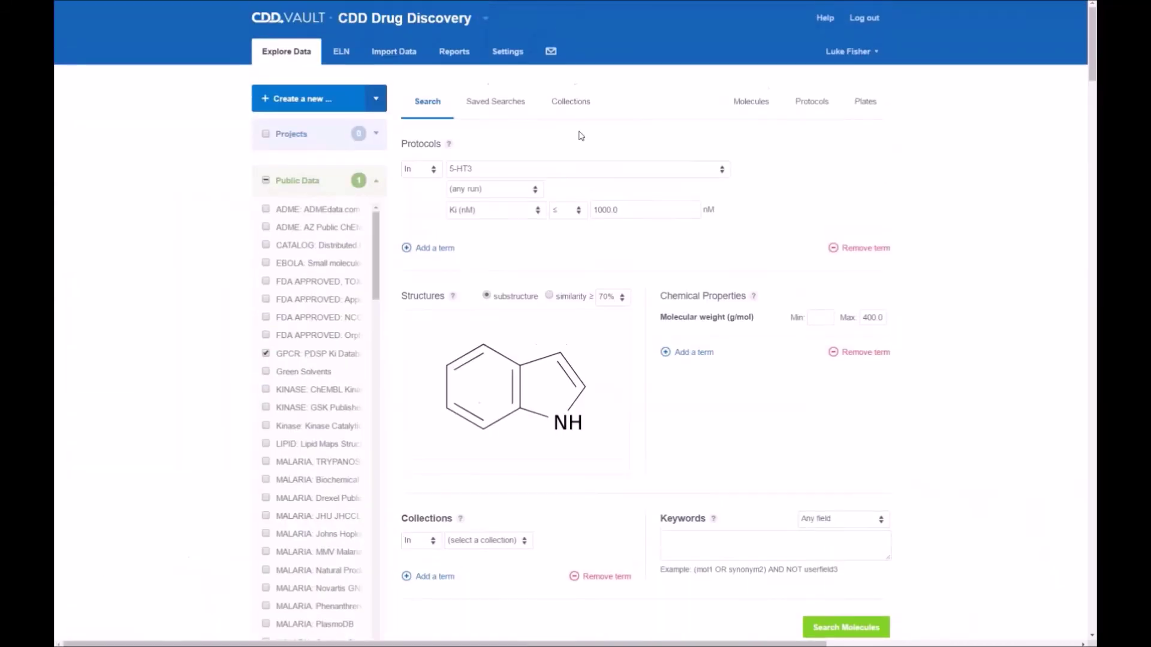
Step: Check the vault's saved searches and collections
{"action": "left_click", "coordinate": [504, 103]}
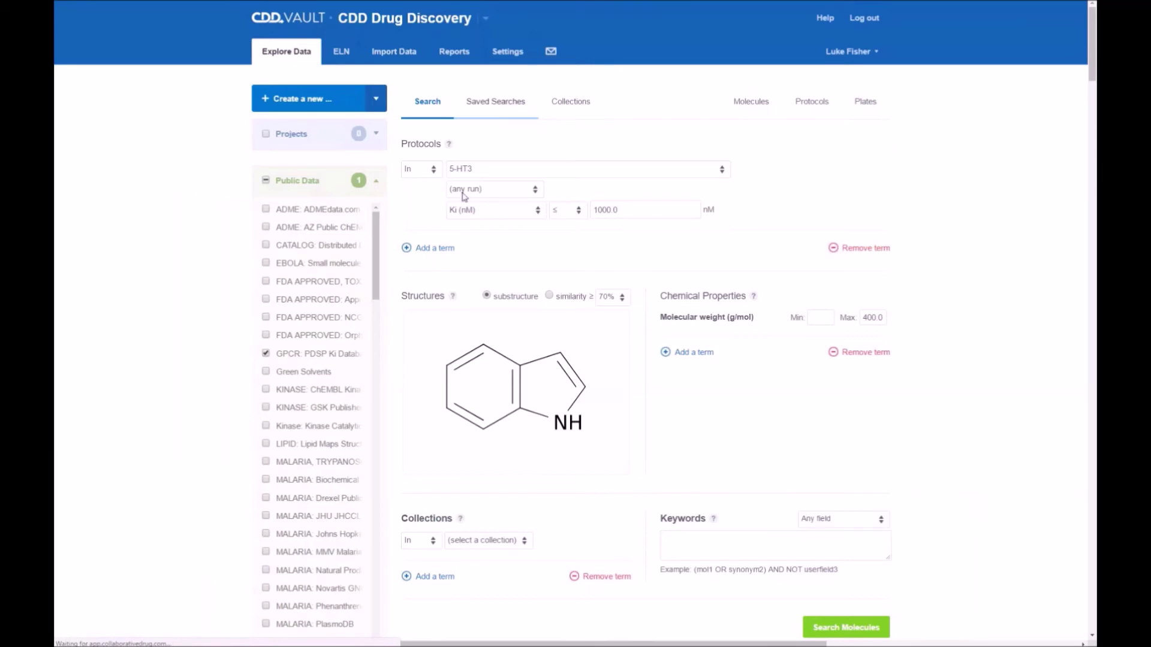
{"action": "left_click", "coordinate": [579, 104]}
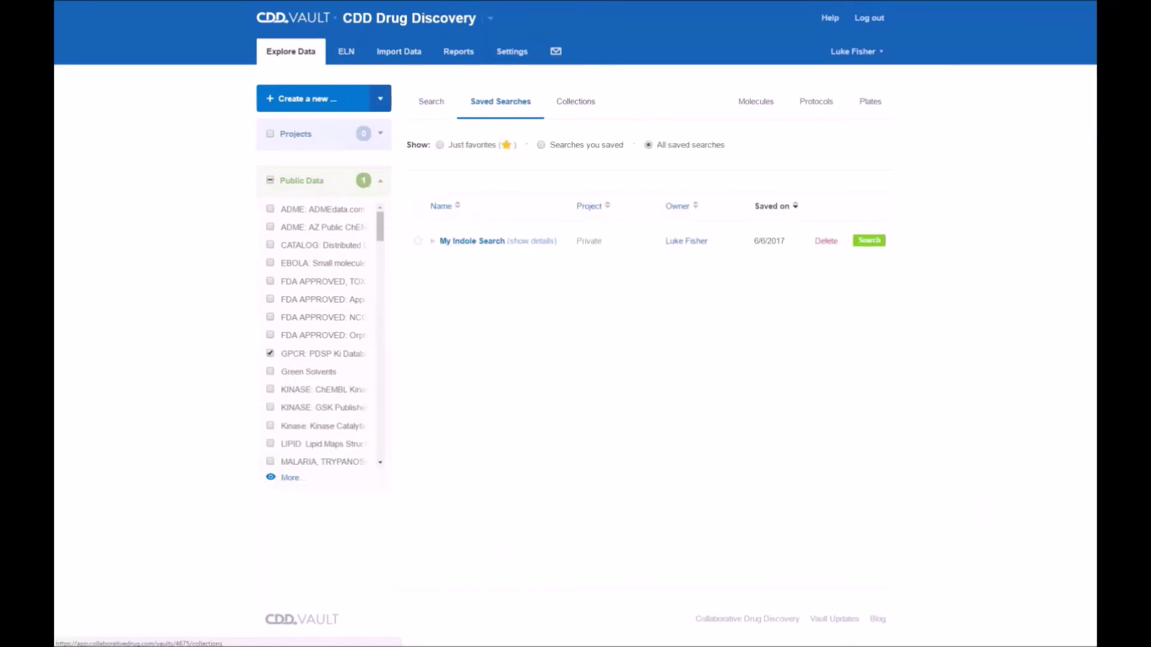
Step: Start a new molecule search within the My Indole Fragments collection, adding a second collection term and going to the keywords
{"action": "left_click", "coordinate": [432, 103]}
{"action": "left_click", "coordinate": [500, 384]}
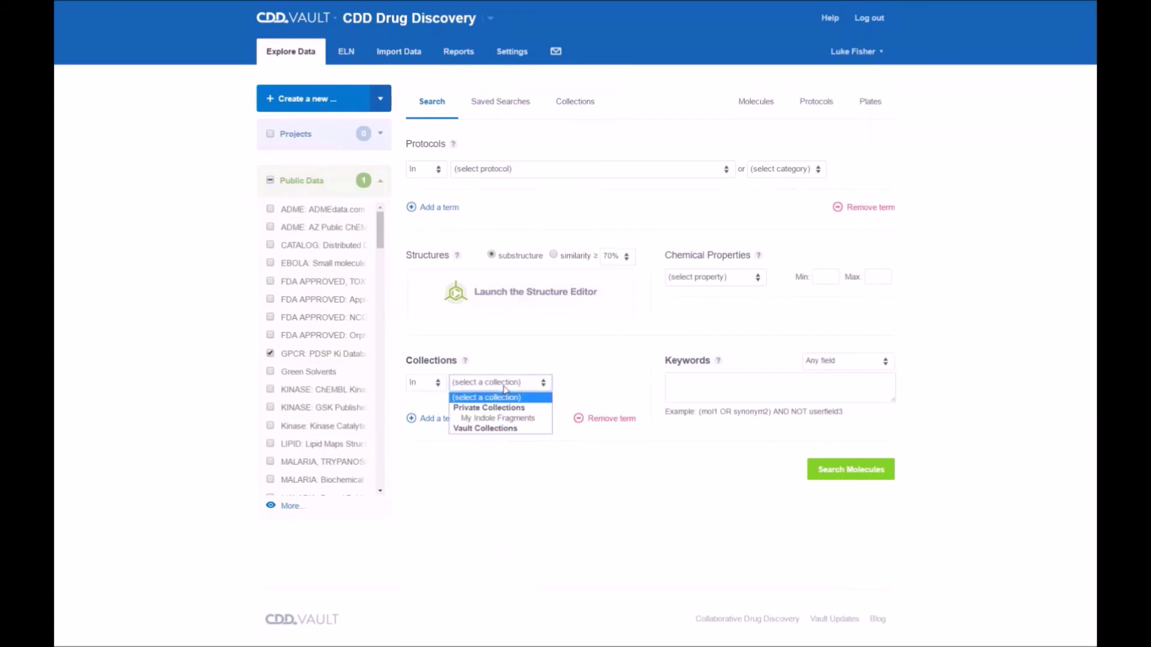
{"action": "left_click", "coordinate": [505, 423]}
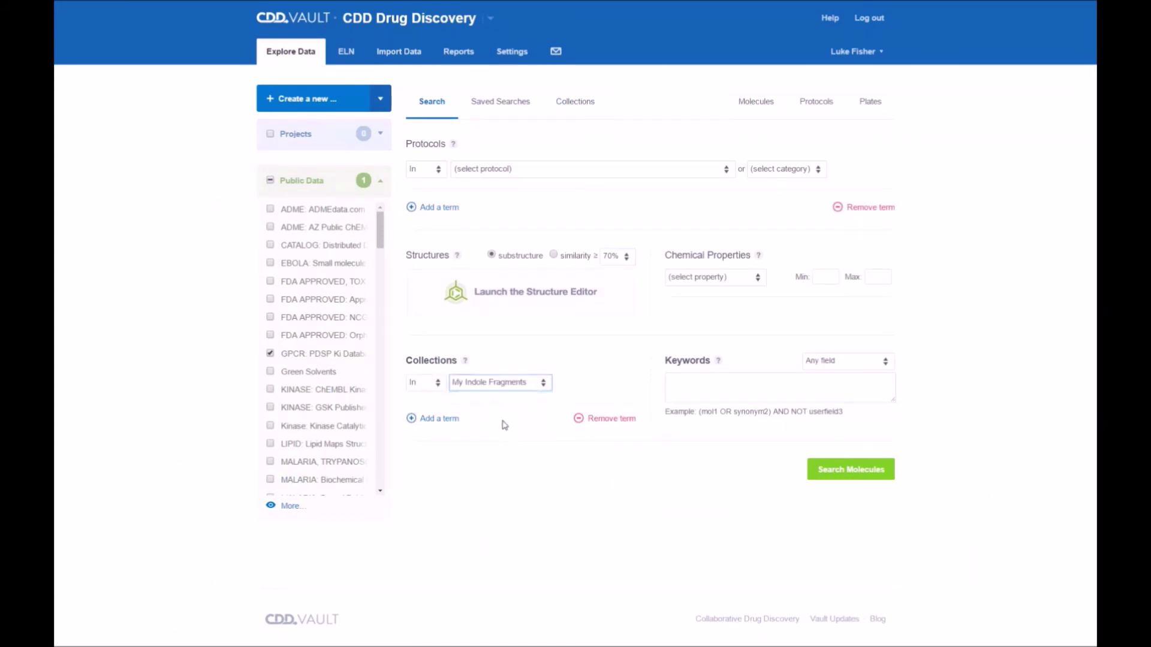
{"action": "left_click", "coordinate": [435, 418]}
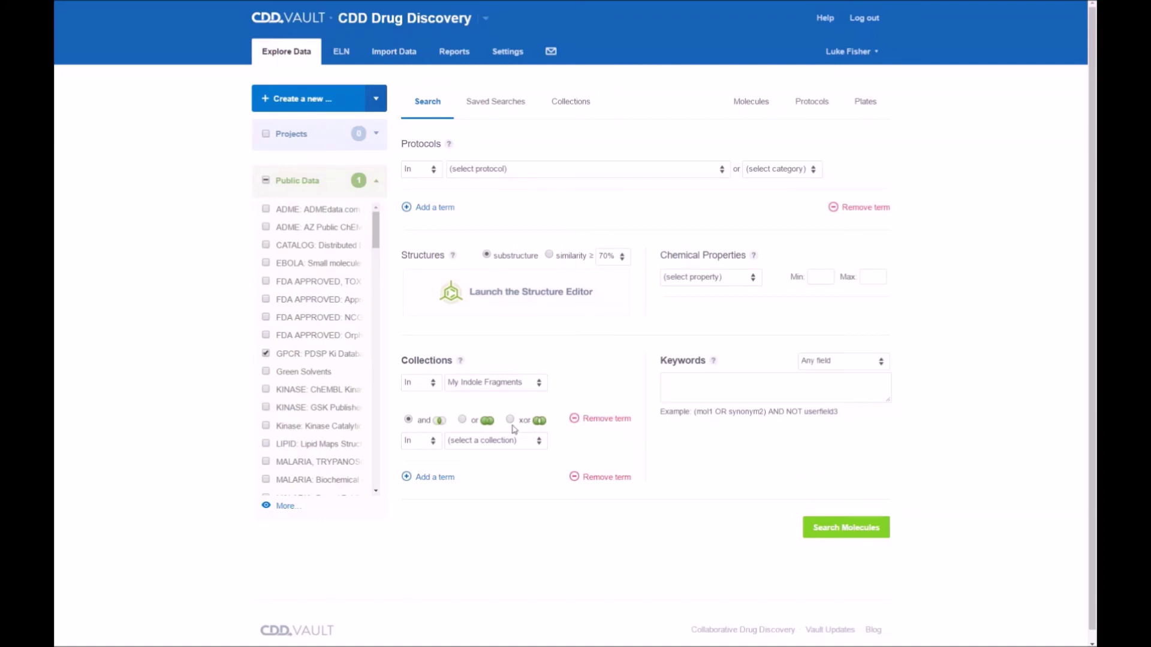
{"action": "left_click", "coordinate": [750, 376]}
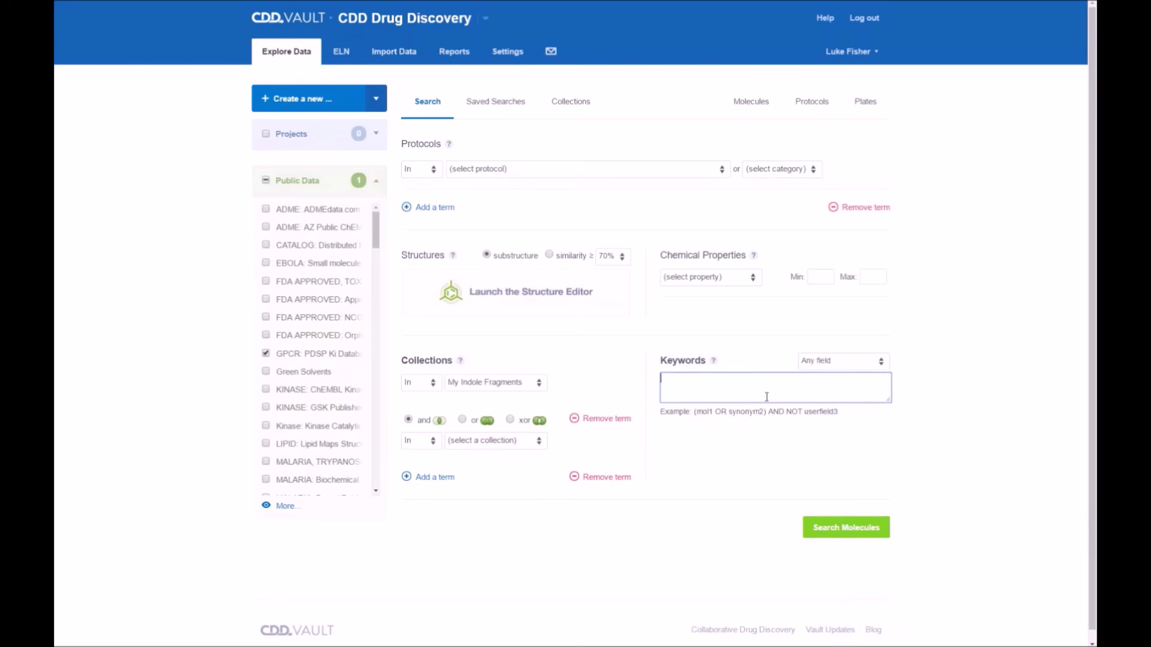